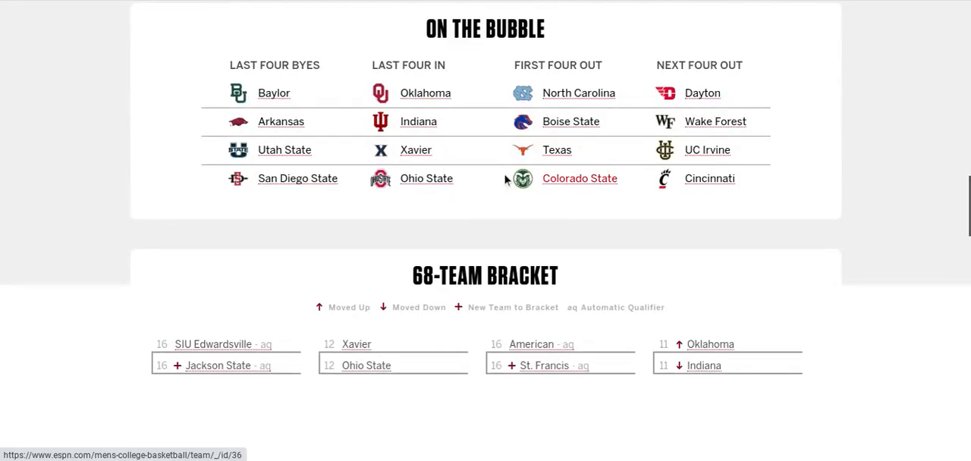
scroll(505, 180, down, 5)
scroll(505, 180, down, 2)
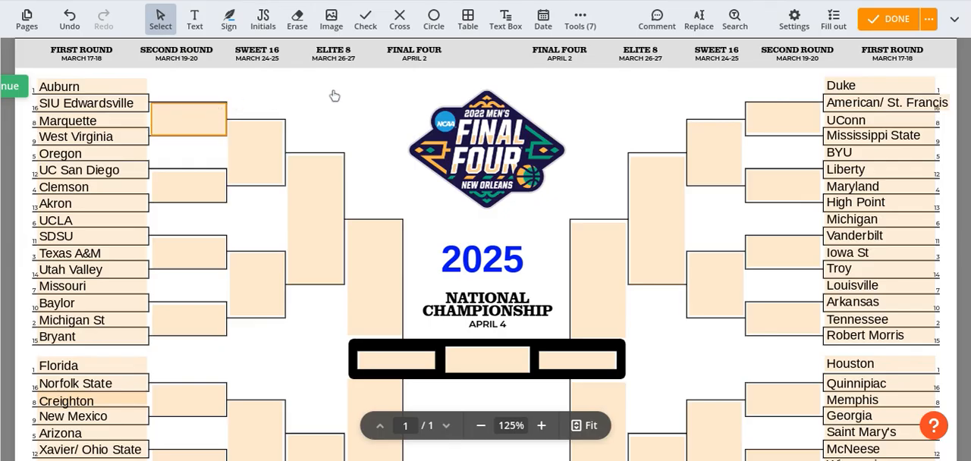
Fill the first Second Round box of the Auburn region with Auburn and Marquette on separate lines
scroll(334, 96, up, 1)
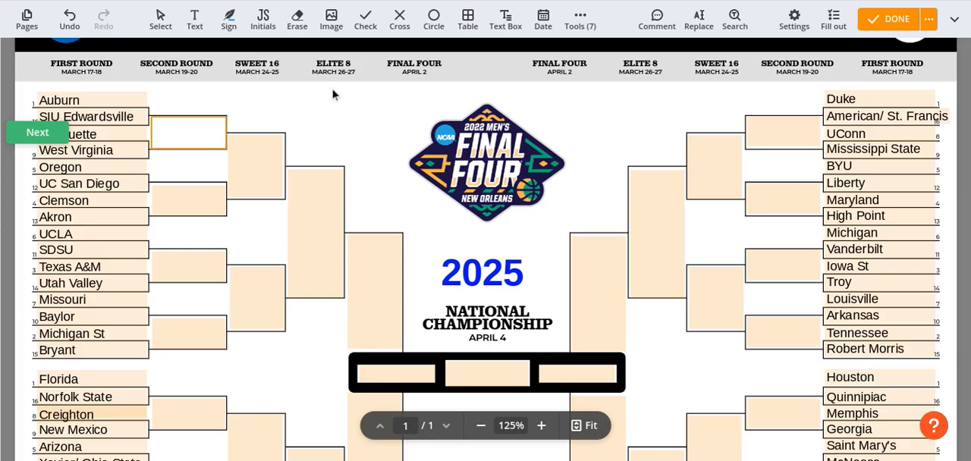
text(Auburn)
key(Return)
text(Marquette)
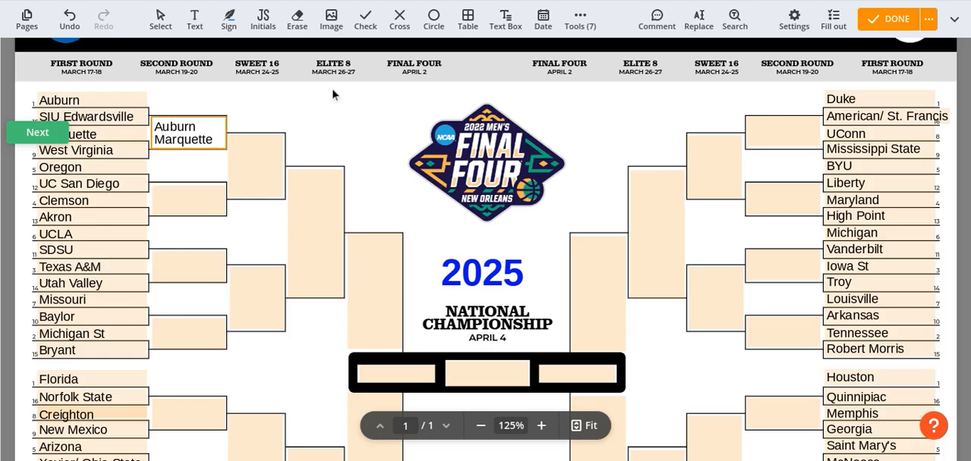
Fill the second Second Round box of the Auburn region with UC San Diego and Clemson on separate lines
click(194, 193)
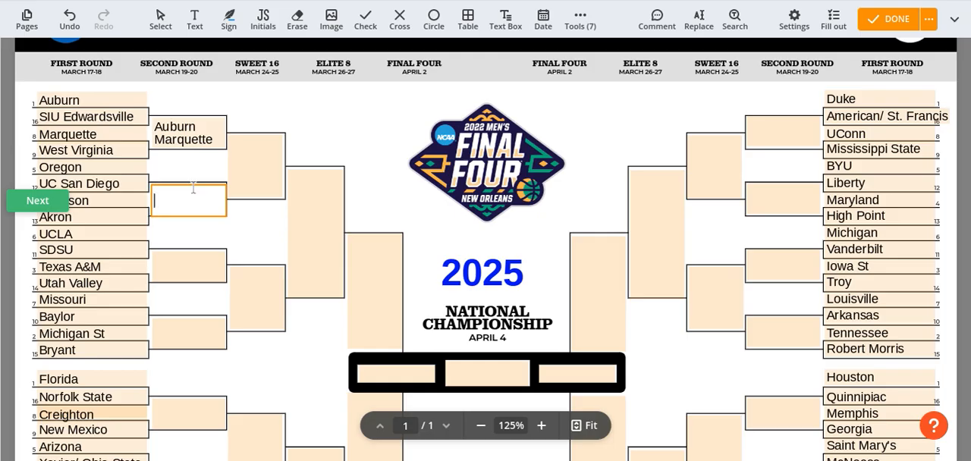
text(UC San Diego)
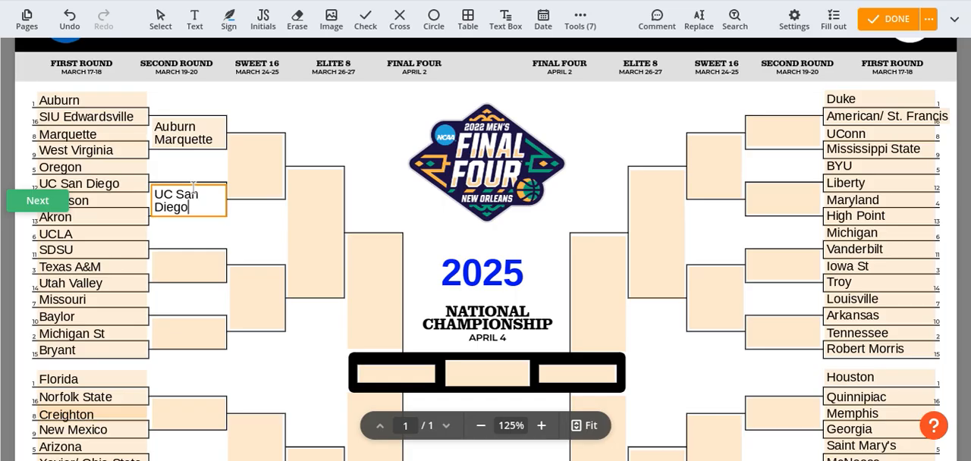
key(Return)
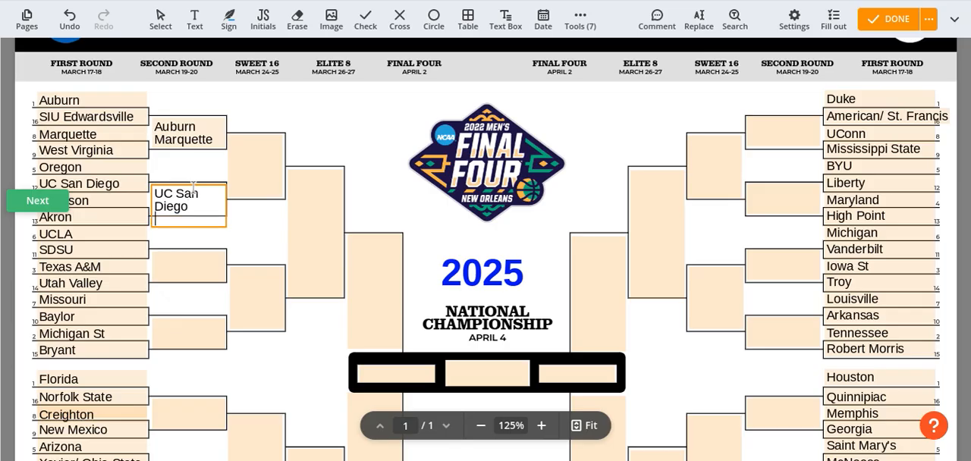
text(Clemson)
Fill the third Second Round box of the Auburn region with SDSU and Texas A&M on separate lines
click(198, 266)
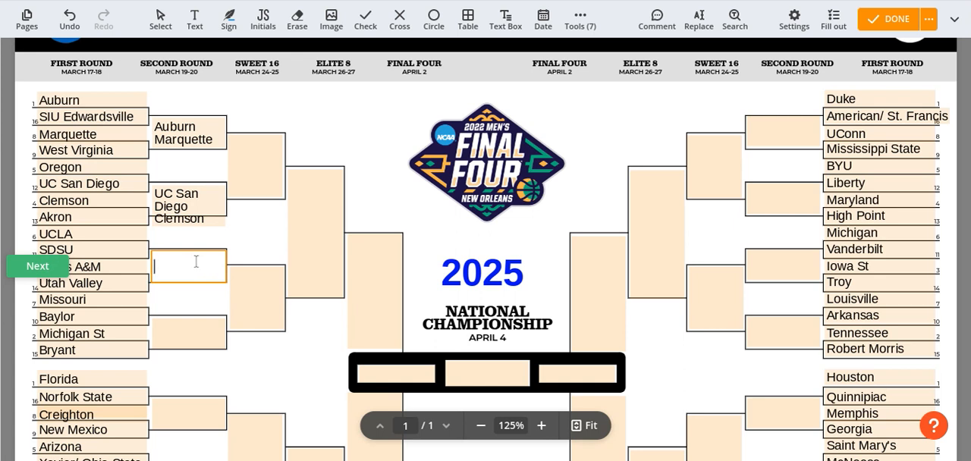
text(SDSU)
key(Return)
text(Texas A&M)
Fill the fourth Second Round box of the Auburn region with Missouri and Michigan St on separate lines
click(189, 326)
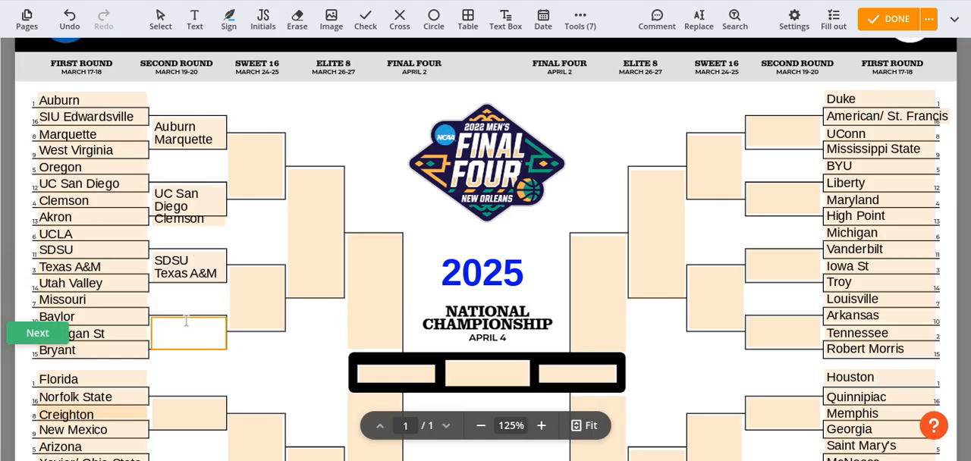
text(Missouri)
key(Return)
text(Michigan St)
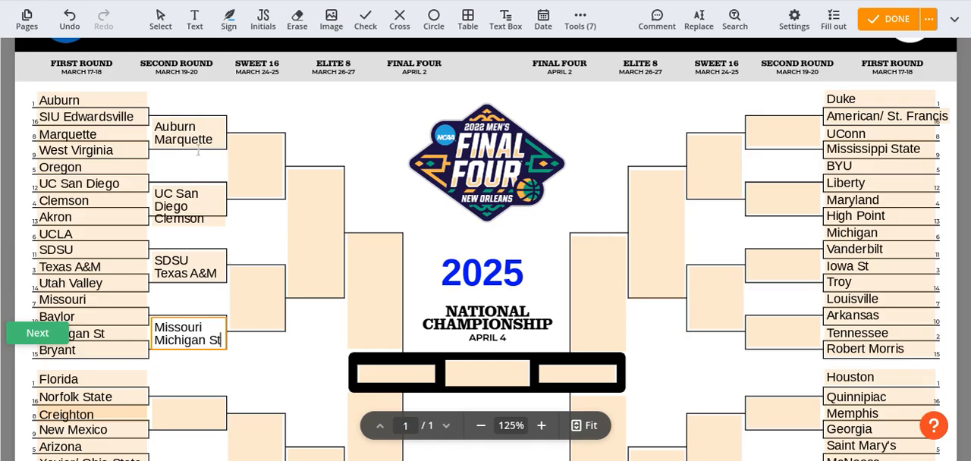
Advance Auburn and UC San Diego into the first Sweet 16 box of the Auburn region
click(253, 144)
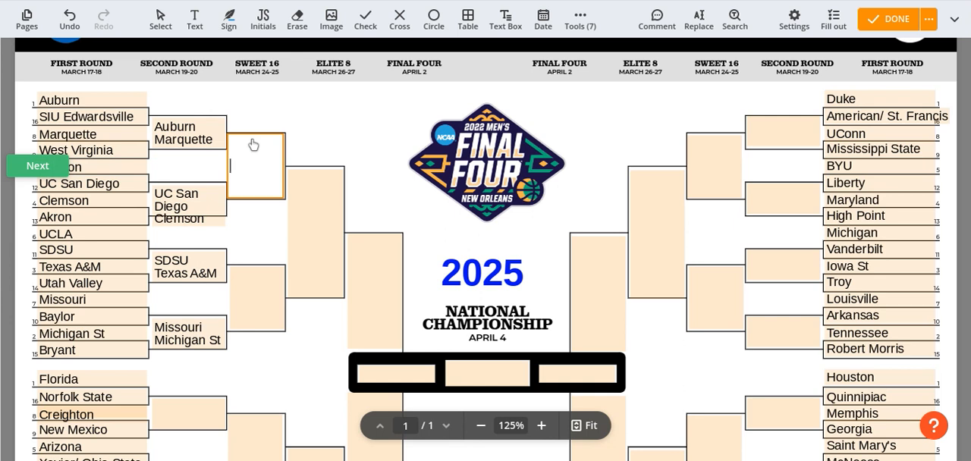
text(Au)
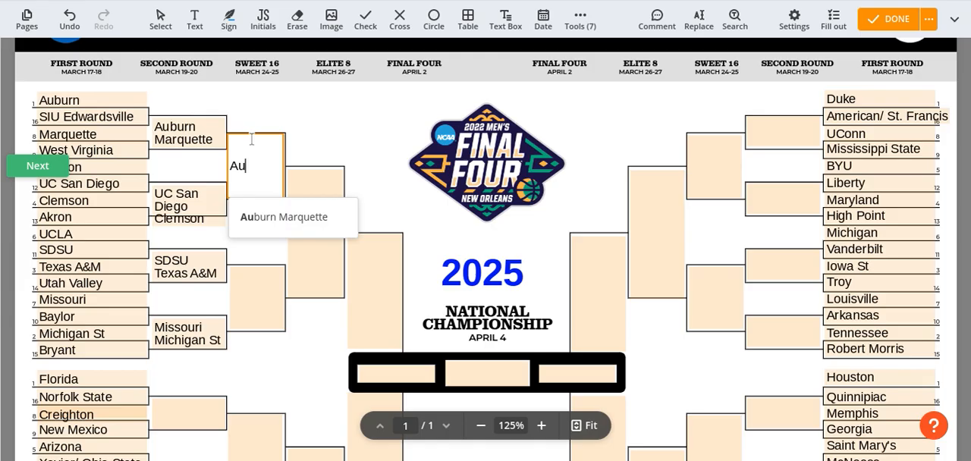
text(burn)
key(Return)
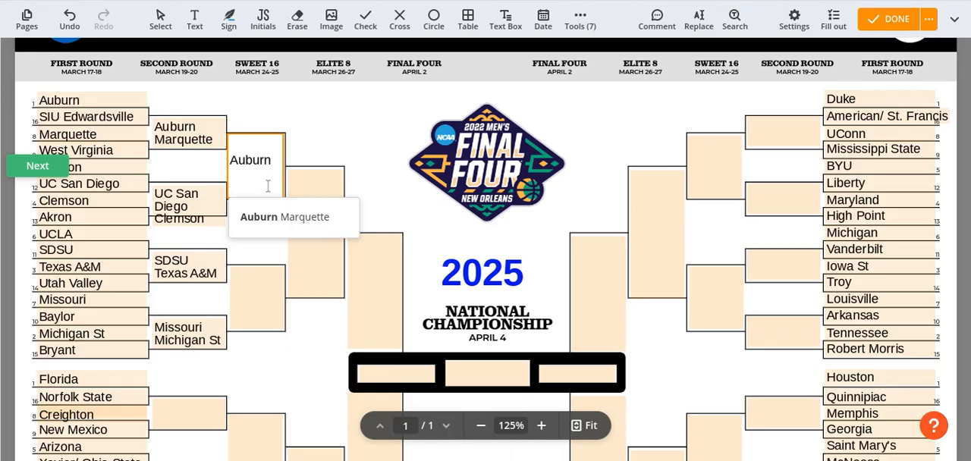
text(UC San Diego)
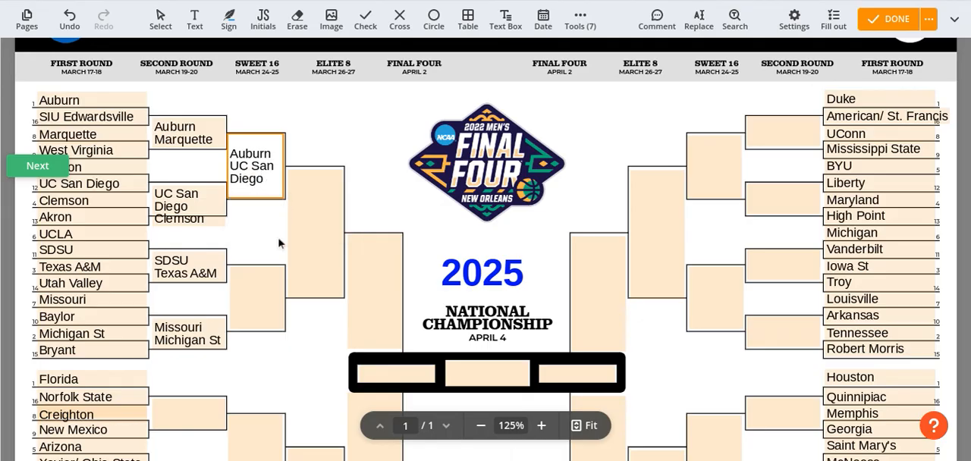
Advance Texas A&M and Michigan St into the second Sweet 16 box of the Auburn region
click(264, 285)
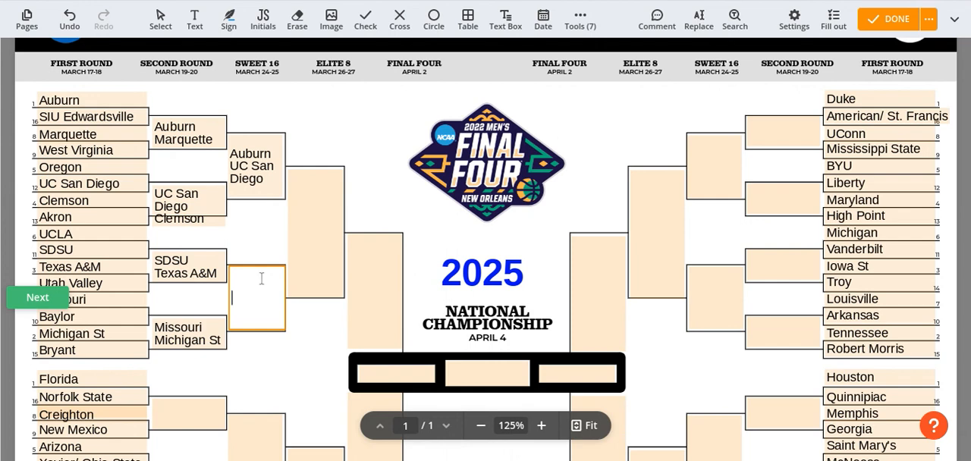
text(Texas A&M)
key(Return)
text(Michigan St)
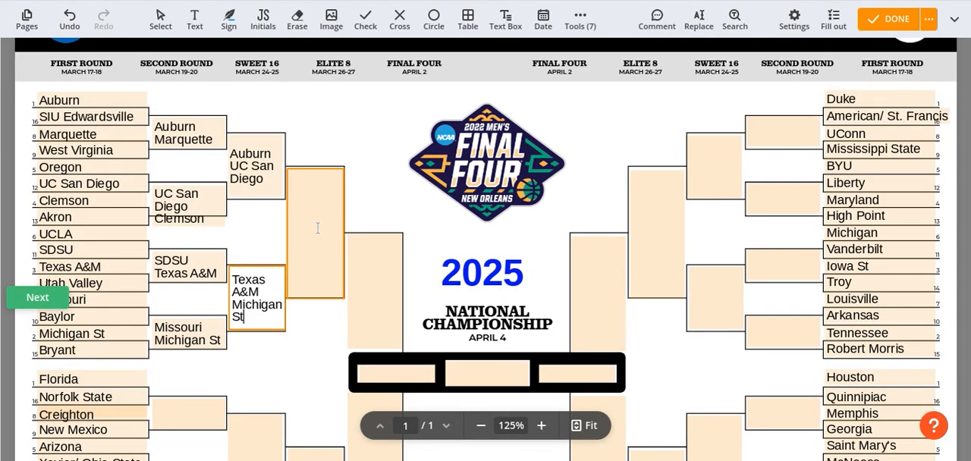
Advance Auburn and Michigan St into the Elite 8 box of the Auburn region
click(320, 234)
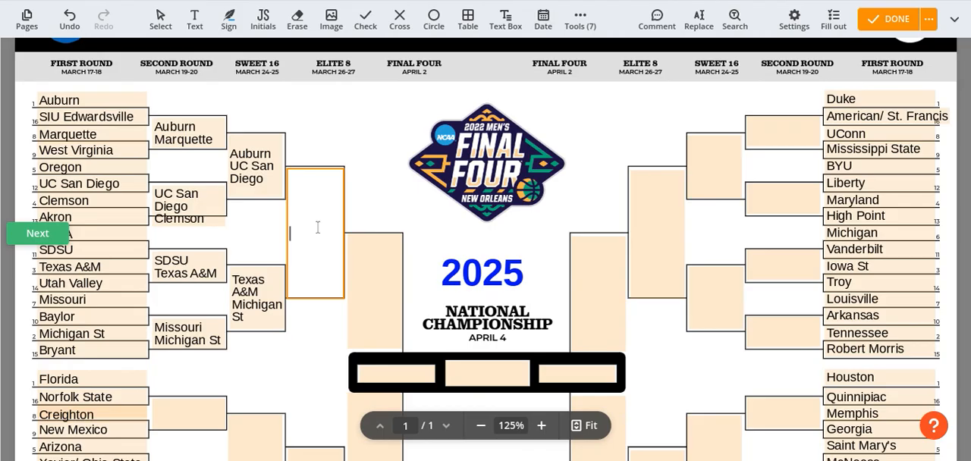
text(Aub)
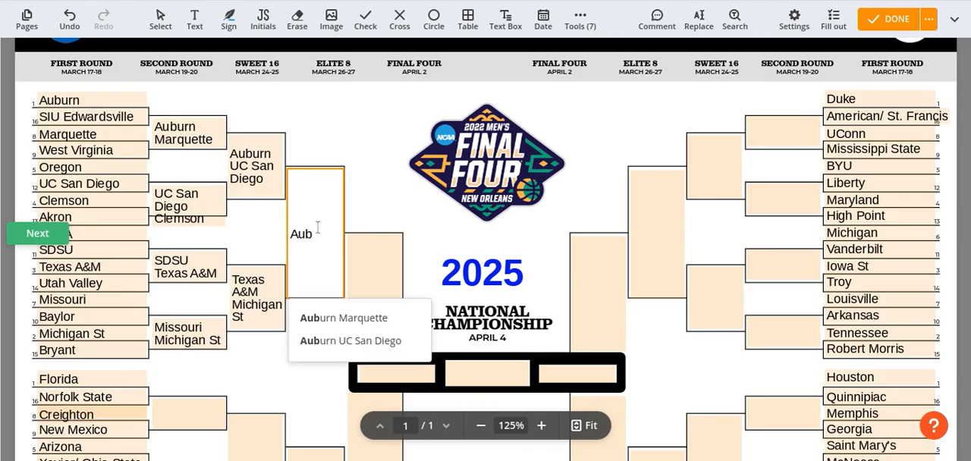
text(urn)
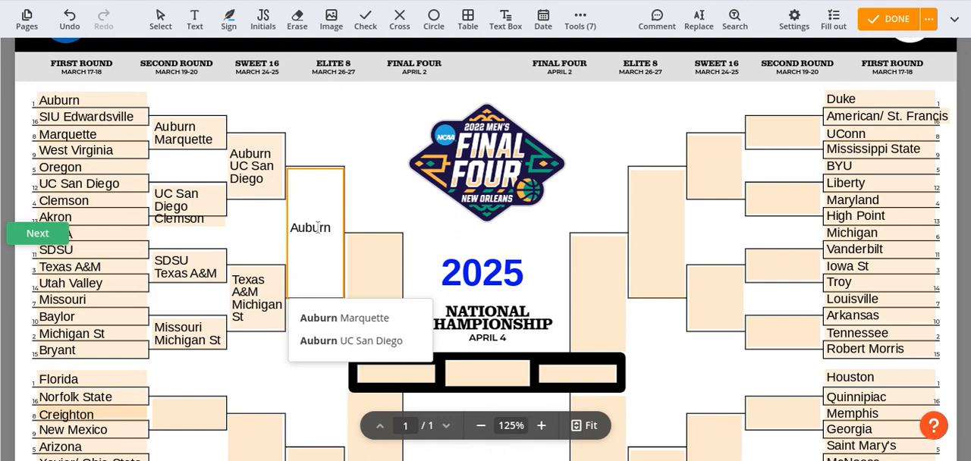
text(Michigan ST)
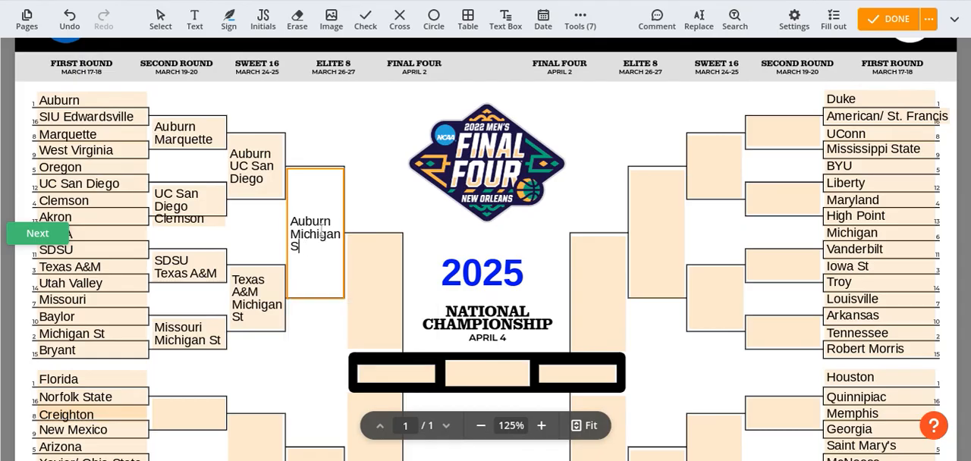
Enter Michigan St in the Final Four box of the Auburn region
click(383, 286)
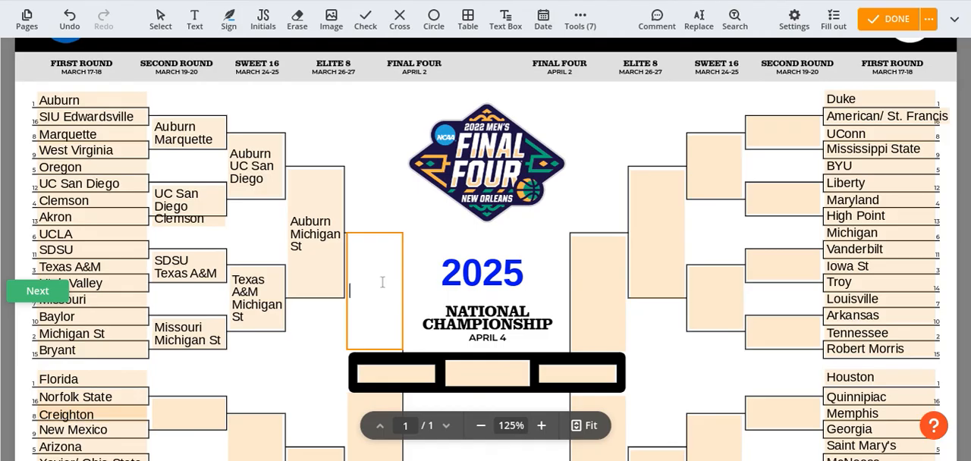
text(Michigan St)
click(365, 148)
Fill the first Second Round box of the Florida region with Florida and Creighton on separate lines
scroll(365, 147, down, 5)
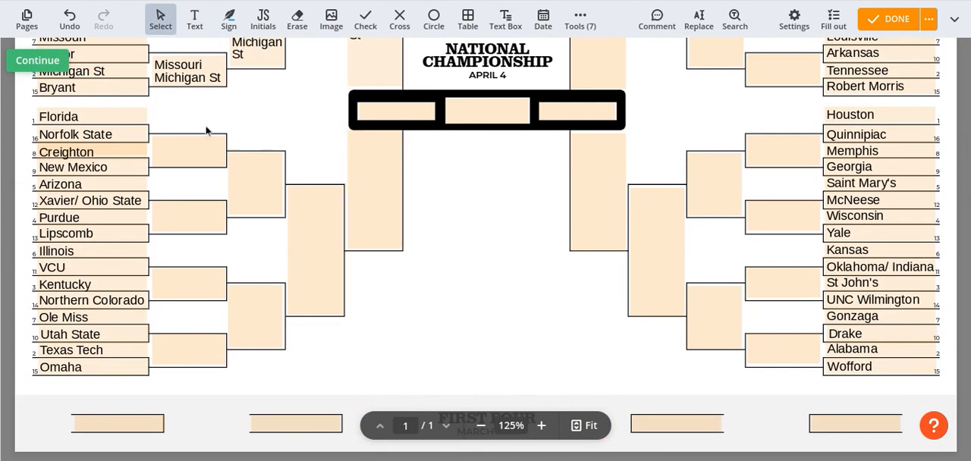
click(194, 141)
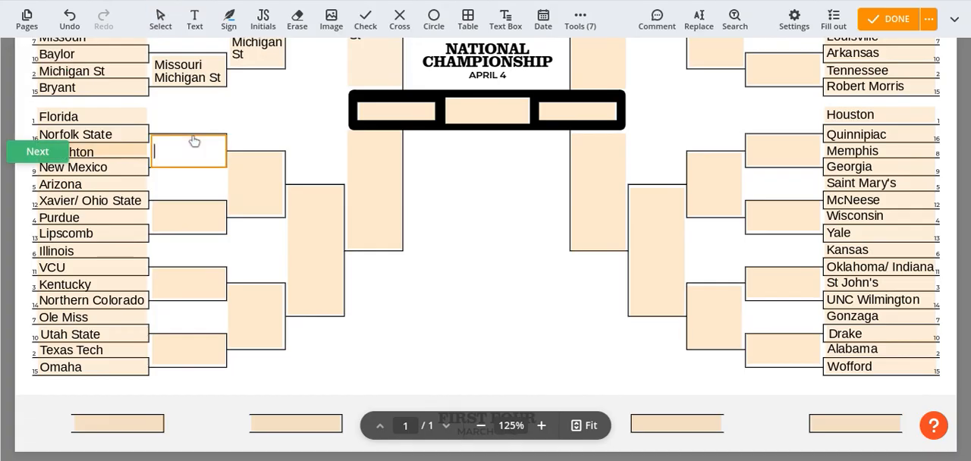
text(Florida)
key(Return)
text(Creighton)
Fill the second Second Round box of the Florida region with Arizona and Purdue on separate lines
click(179, 211)
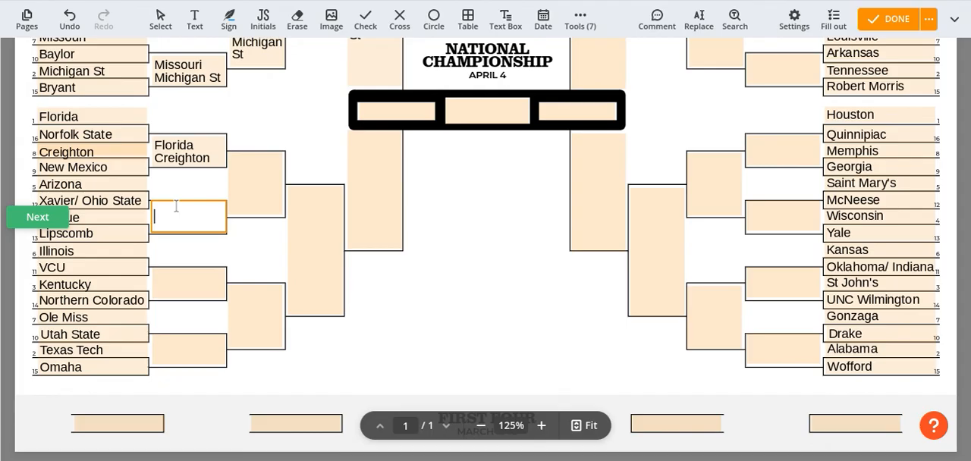
text(Arizona)
key(Return)
text(Purdue)
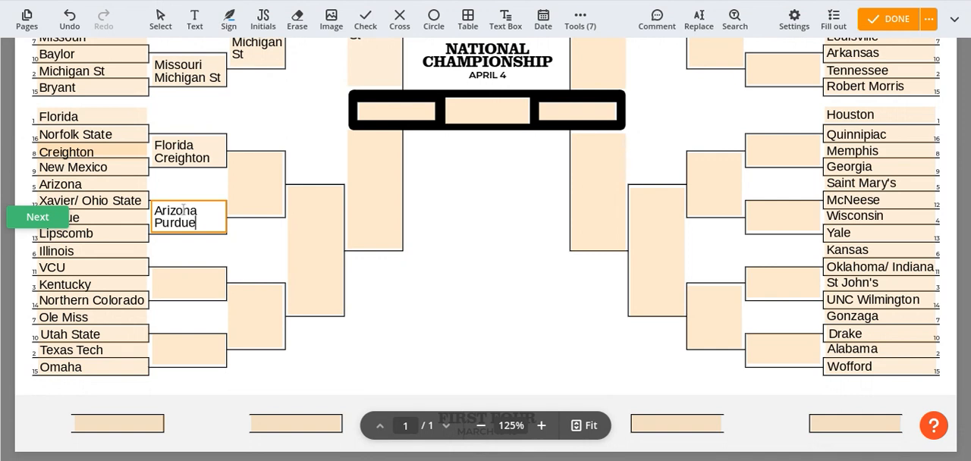
Fill the third Second Round box of the Florida region with VCU and Kentucky on separate lines
click(174, 284)
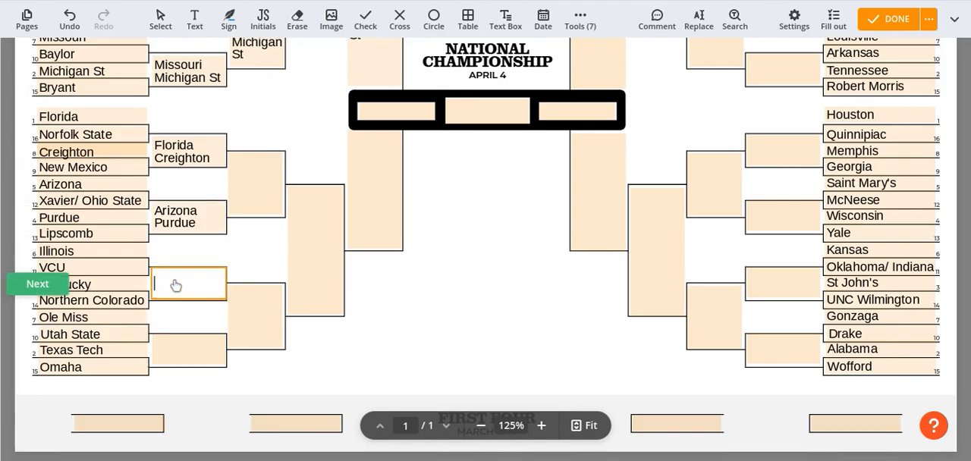
text(VCU)
key(Return)
text(Kentucky)
Fill the fourth Second Round box of the Florida region with Ole Miss and Texas Tech on separate lines
click(182, 348)
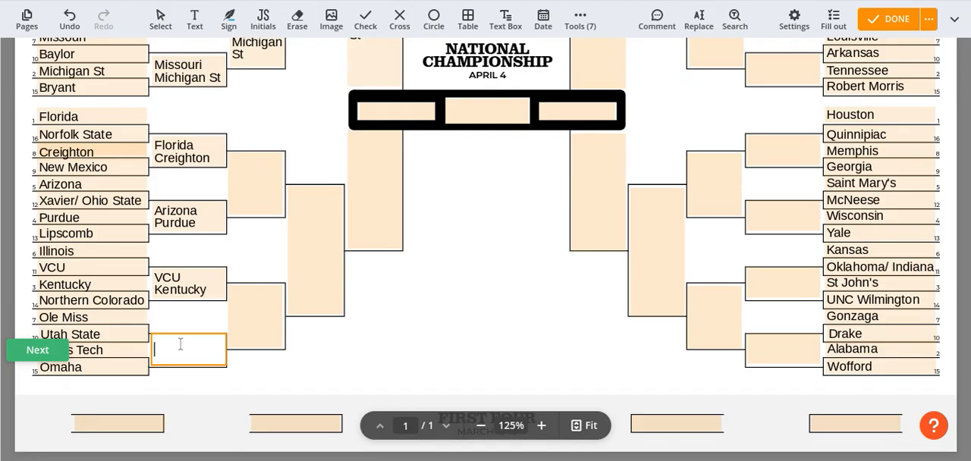
text(Ole Miss)
key(Return)
text(Texas Tech)
Advance Florida and Purdue into the first Sweet 16 box of the Florida region
click(267, 175)
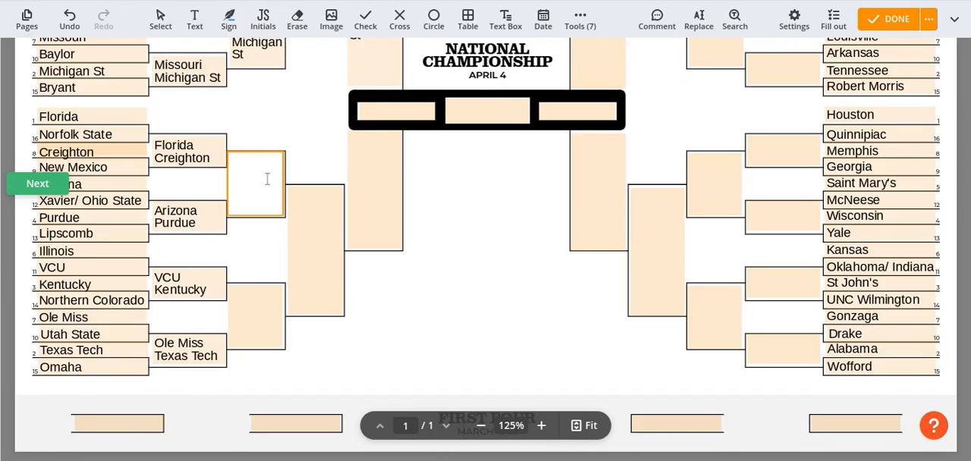
text(Florida)
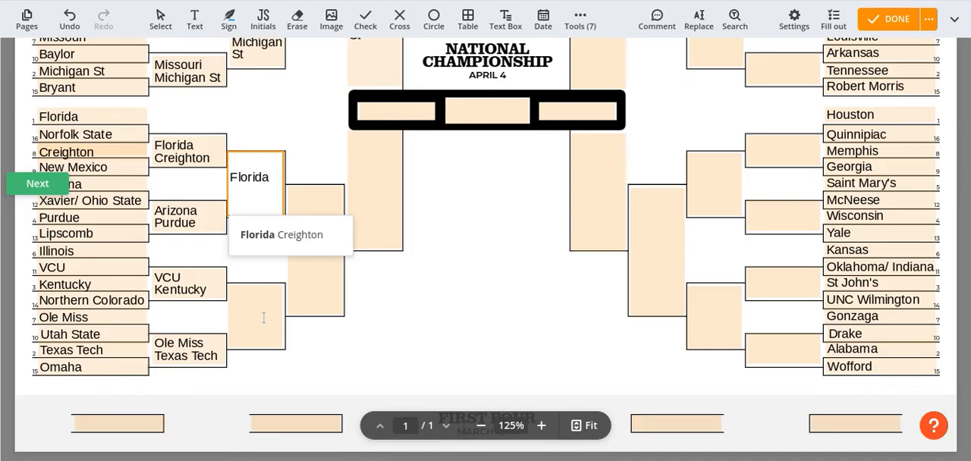
text( Purdue)
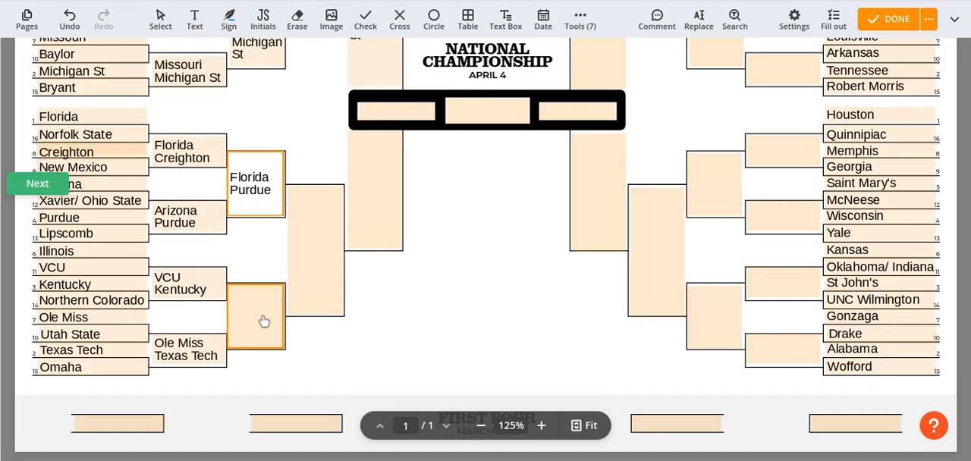
Advance VCU and Texas Tech into the second Sweet 16 box of the Florida region
click(263, 320)
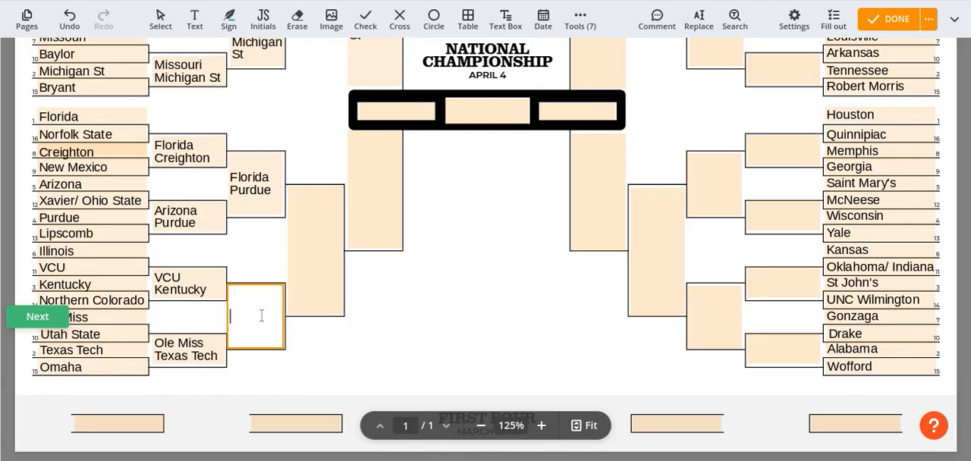
text(VGC)
key(BackSpace)
key(BackSpace)
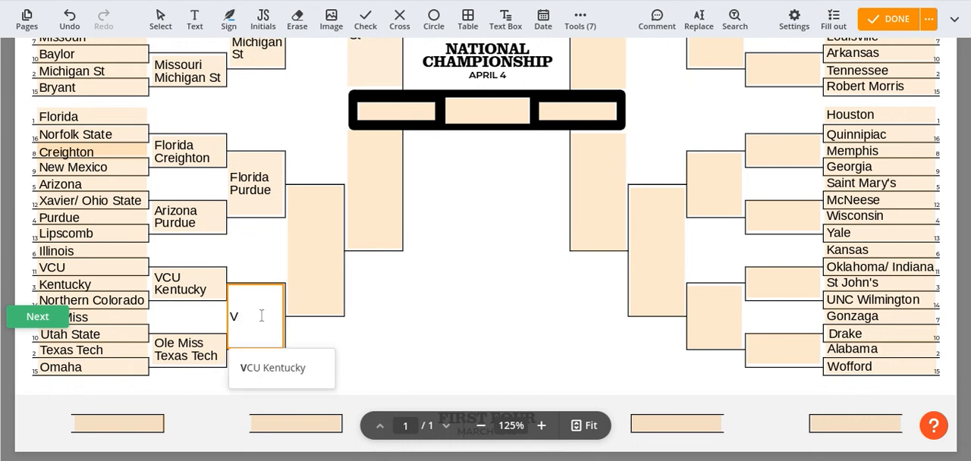
text(CU)
key(Return)
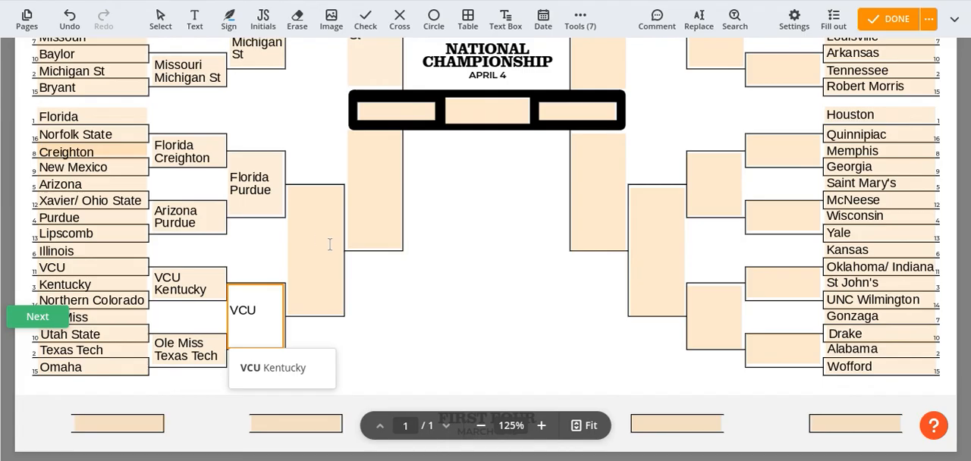
text(Texas Tech)
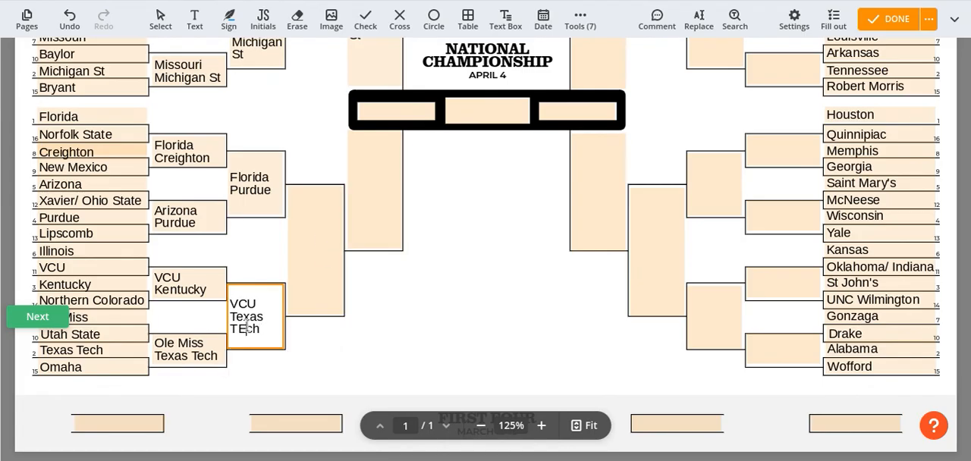
Advance Florida and Texas Tech into the Elite 8 box of the Florida region
click(330, 232)
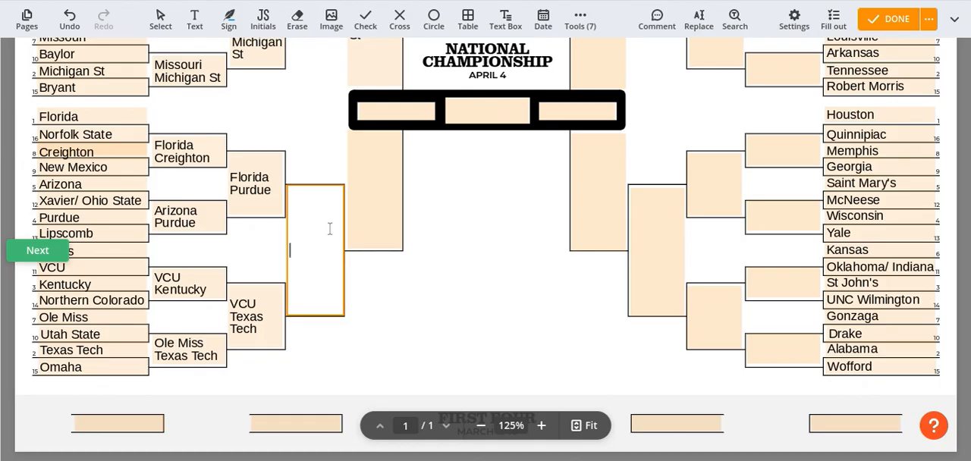
text(Florida)
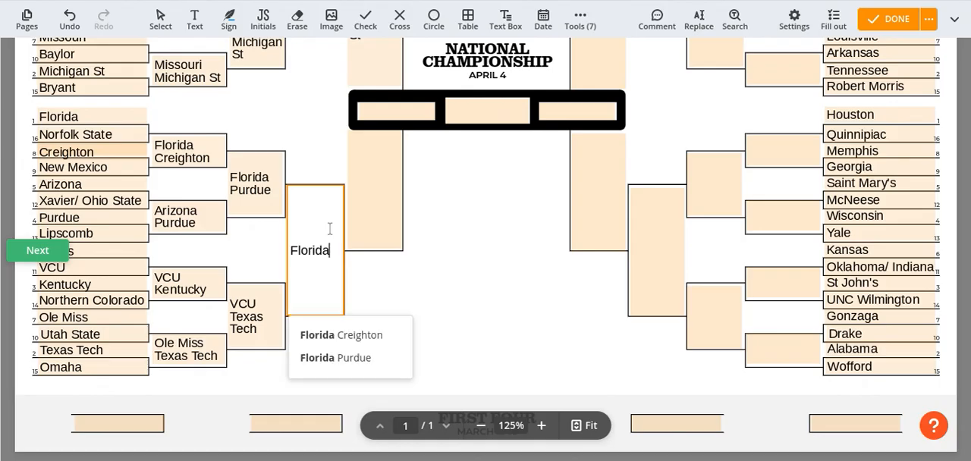
text( T)
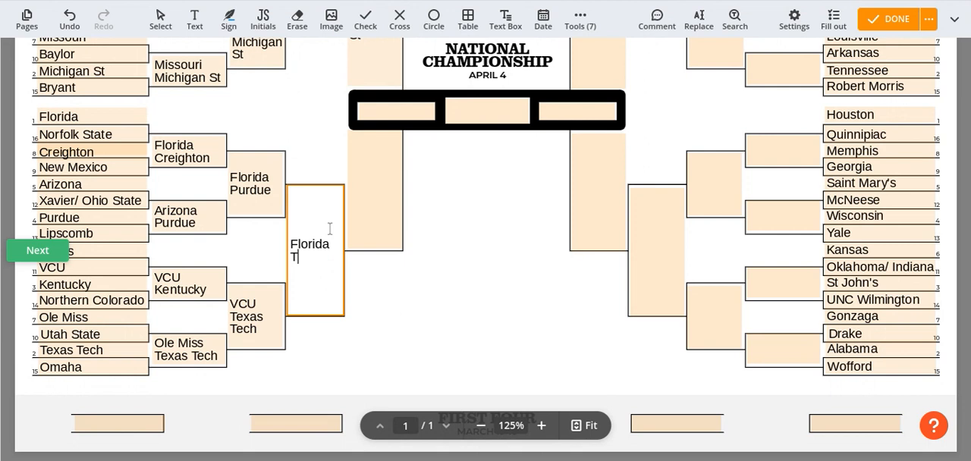
text(exas TEch)
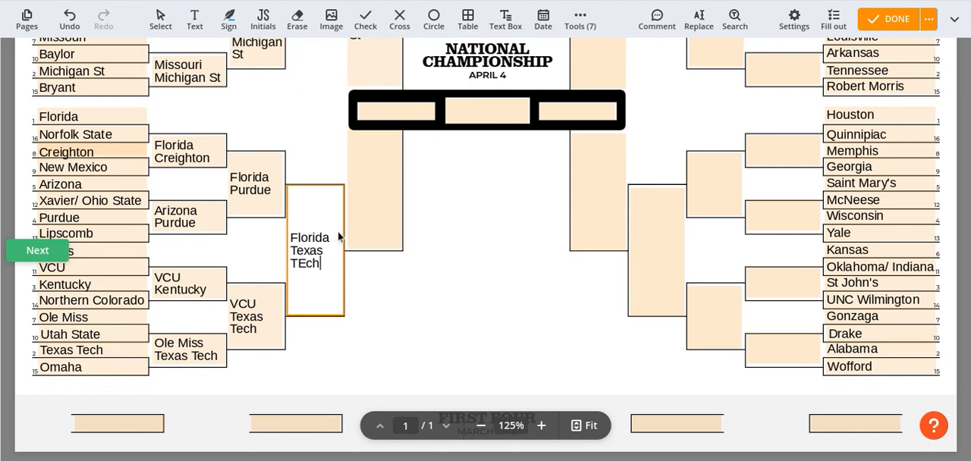
key(Left)
key(Left)
key(BackSpace)
text(e)
Advance Texas Tech into the Final Four box of the Florida region
click(368, 202)
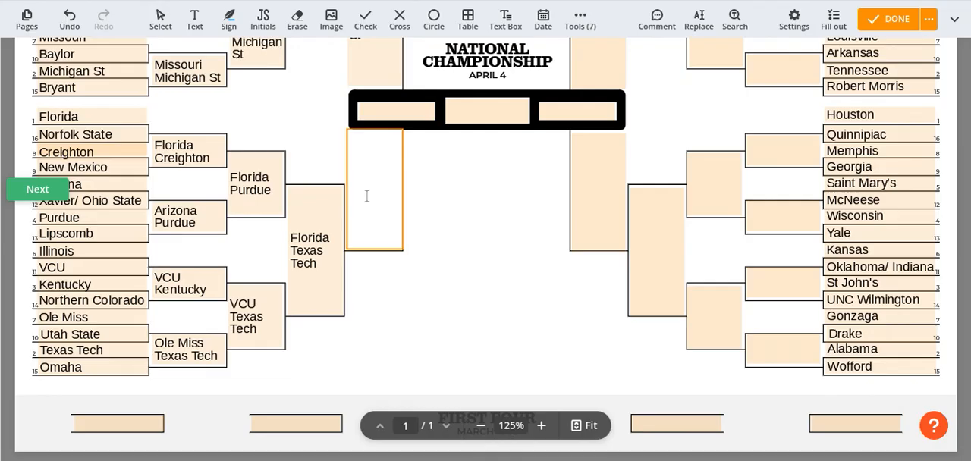
text(Texas Tech)
click(498, 204)
Fill the first Second Round box of the Duke region with Duke and UConn on separate lines
scroll(501, 212, up, 3)
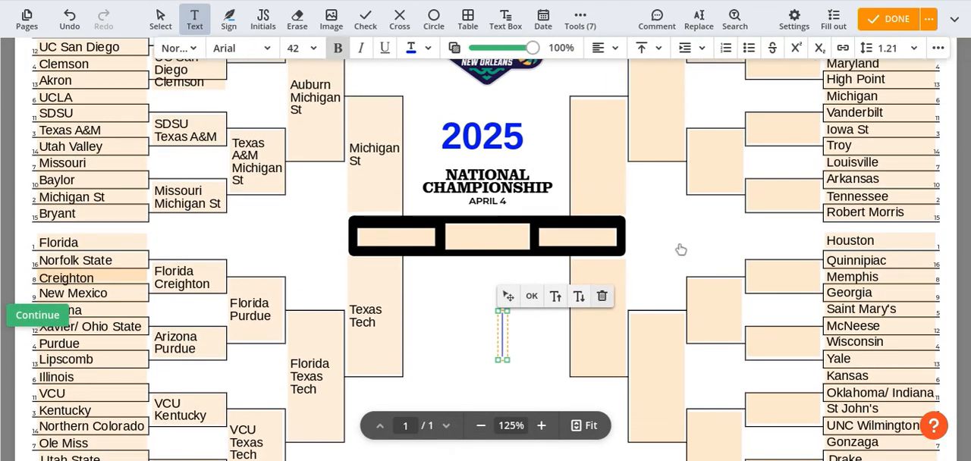
scroll(678, 248, up, 3)
scroll(681, 247, up, 1)
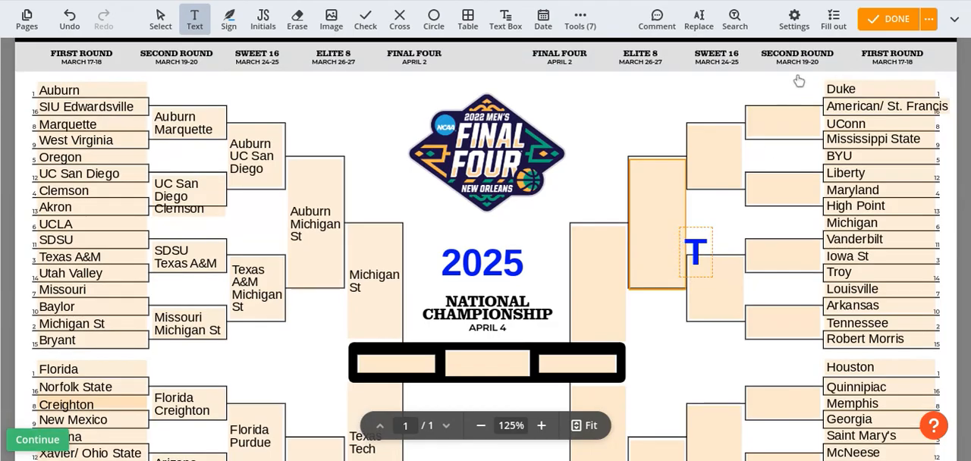
click(771, 121)
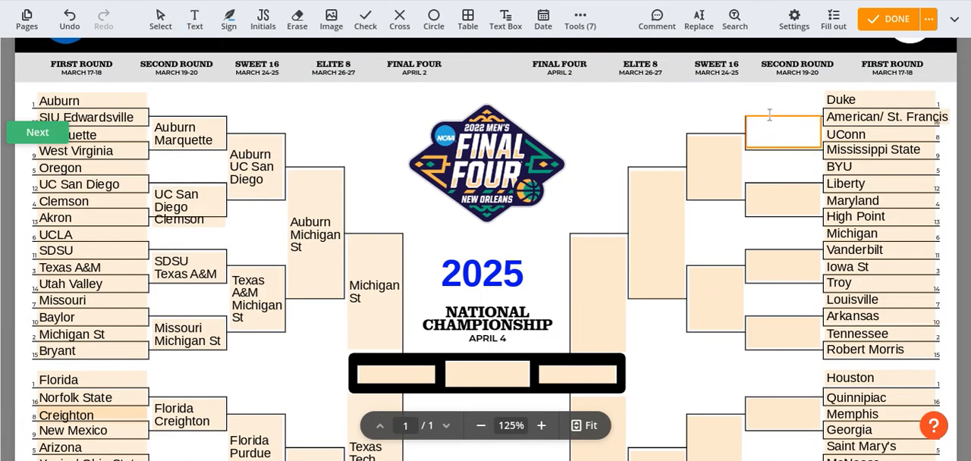
text(Duke)
key(Return)
text(UCO)
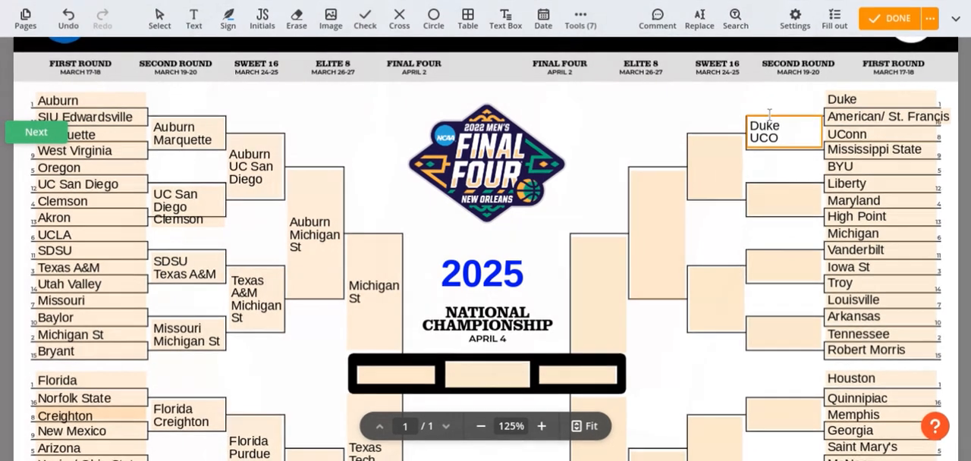
key(BackSpace)
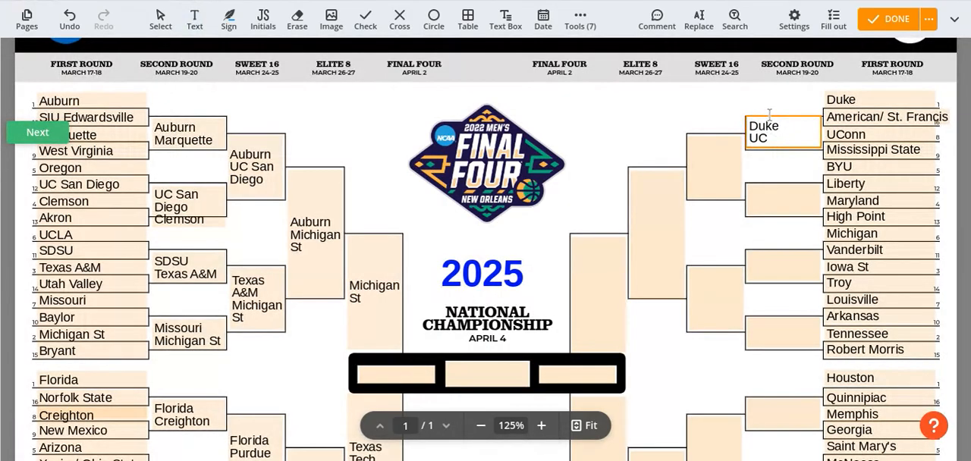
text(onn)
Fill the second Second Round box of the Duke region with BYU and Maryland on separate lines
click(772, 201)
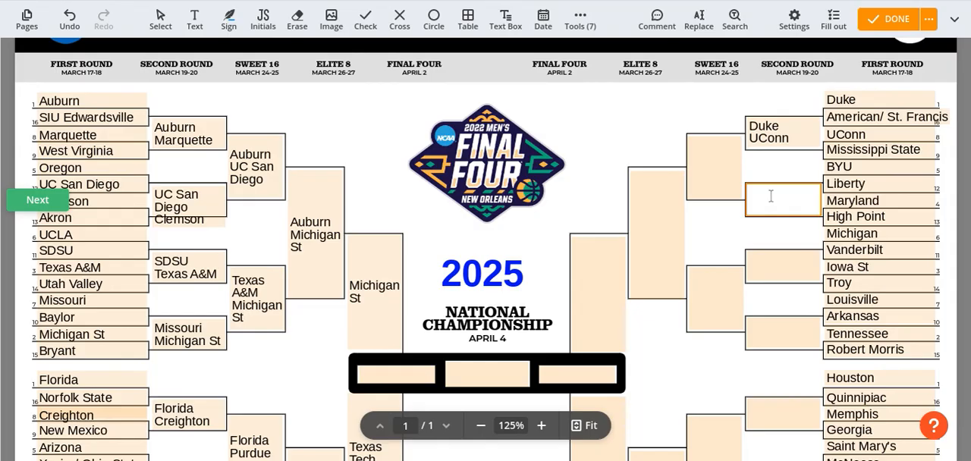
text(BYU)
key(Return)
text(Maryland)
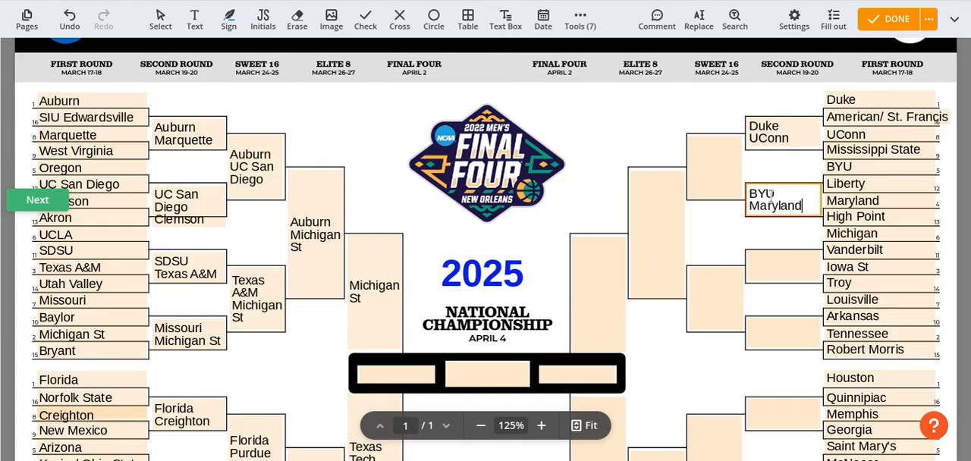
Fill the third Second Round box of the Duke region with Vanderbilt and Iowa St on separate lines
click(780, 265)
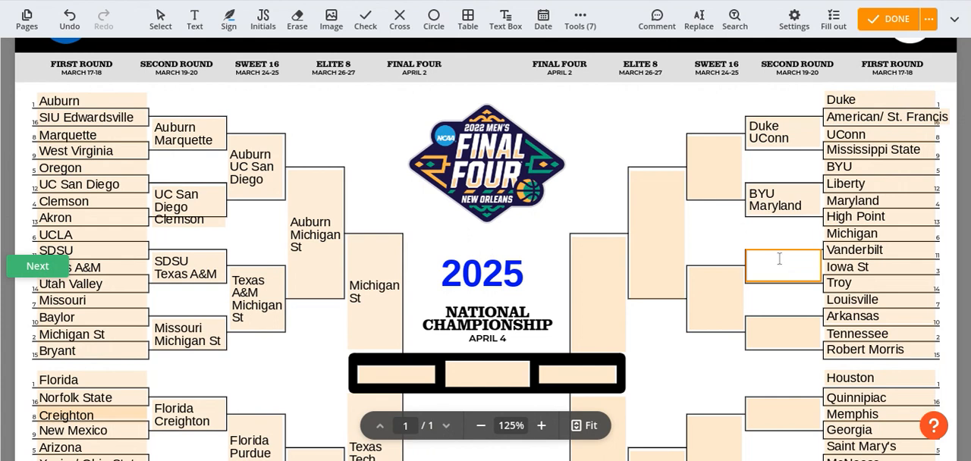
text(Vanderbilt)
key(Return)
text(Iowa ST)
key(Tab)
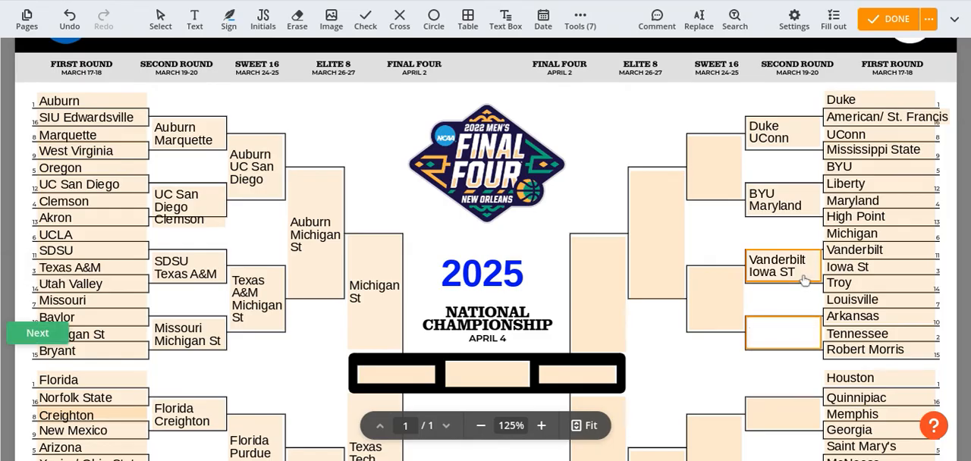
click(804, 279)
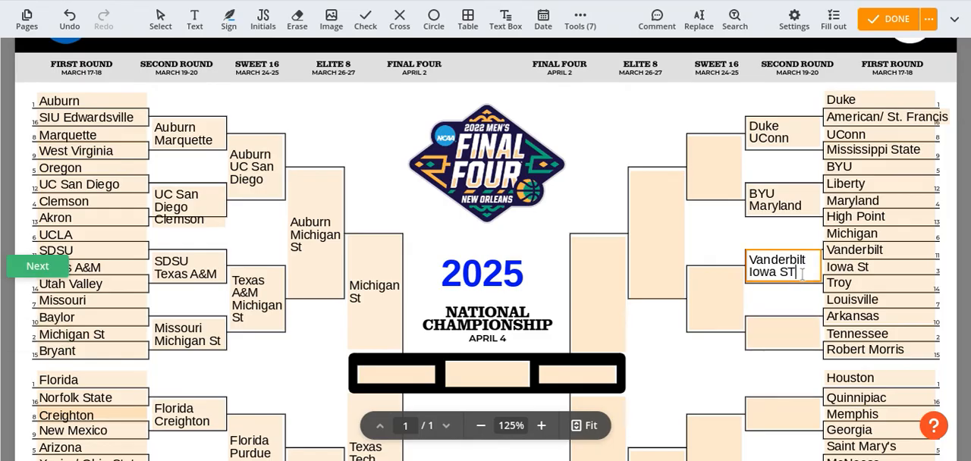
key(BackSpace)
text(t)
Fill the fourth Second Round box of the Duke region with Louisville and Tennessee on separate lines
click(772, 326)
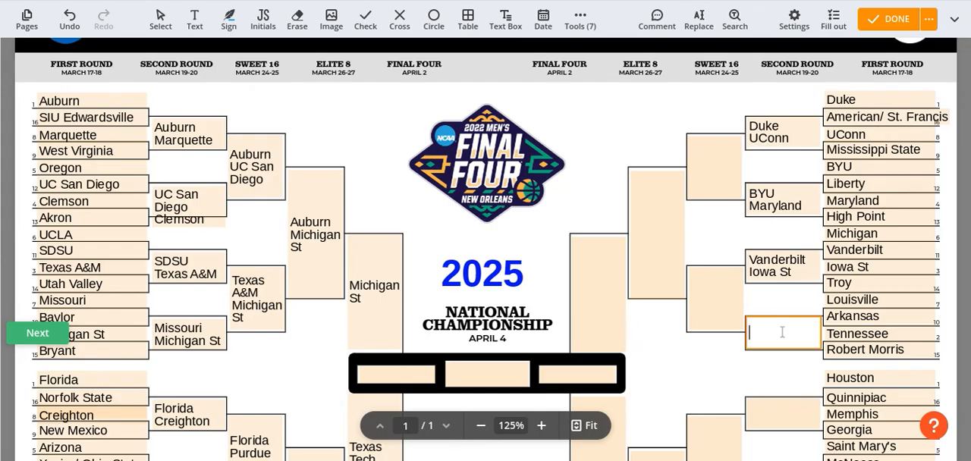
text(Louisville)
key(Return)
key(Return)
text(Tennessee)
Advance Duke and BYU into the first Sweet 16 box of the Duke region on separate lines
click(706, 169)
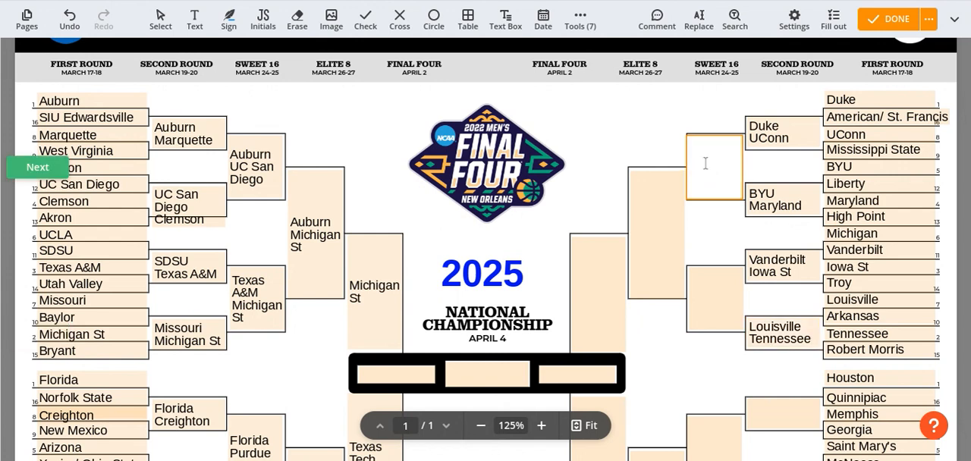
text(Duke)
key(Return)
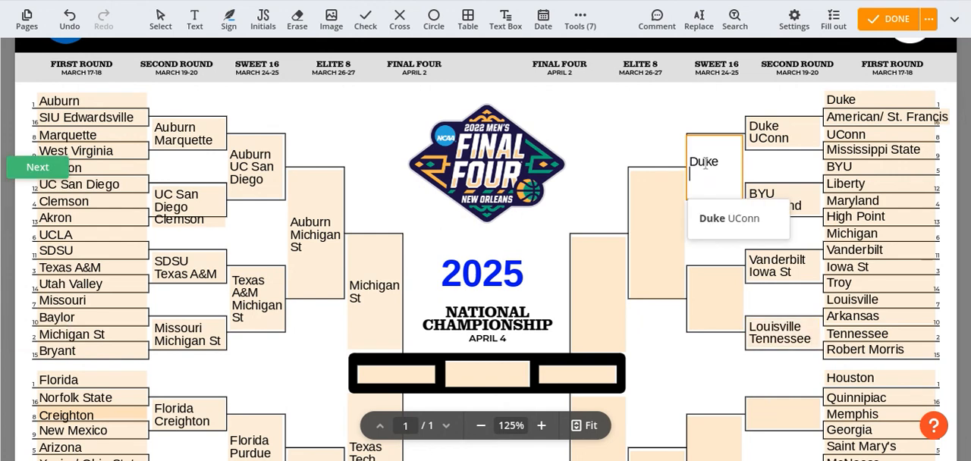
text(BYU)
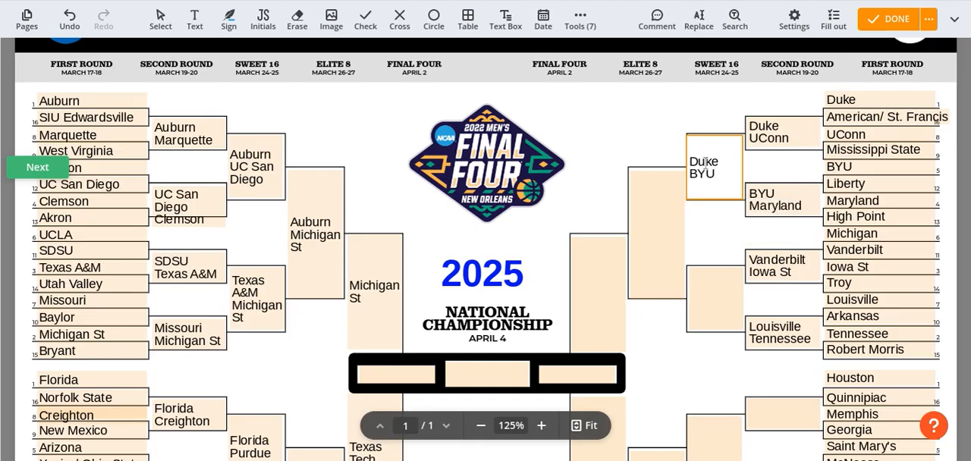
Fill the second Sweet 16 box of the Duke region with "Iowa St" and "Louisviille" on separate lines
click(713, 283)
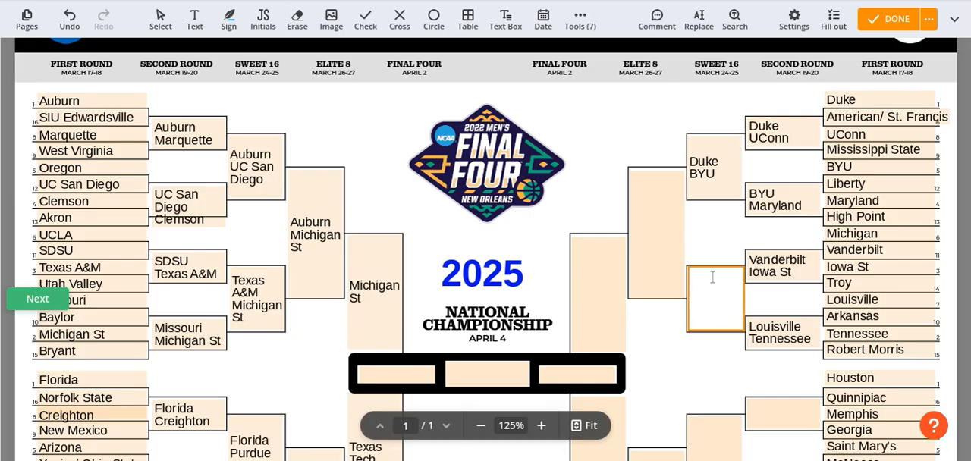
text(Iowa St)
key(Return)
text(Louisvillle)
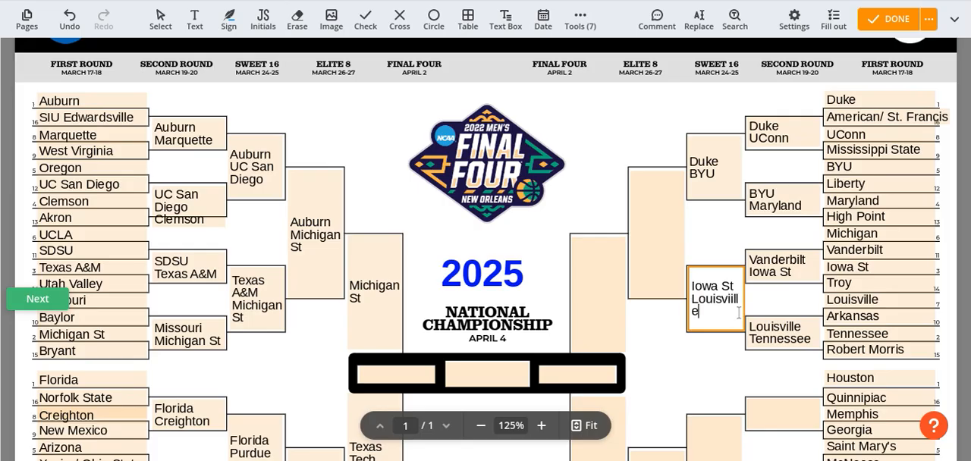
Fill the Elite 8 box of the Duke region with "Duke" and "Louisviille"
click(655, 243)
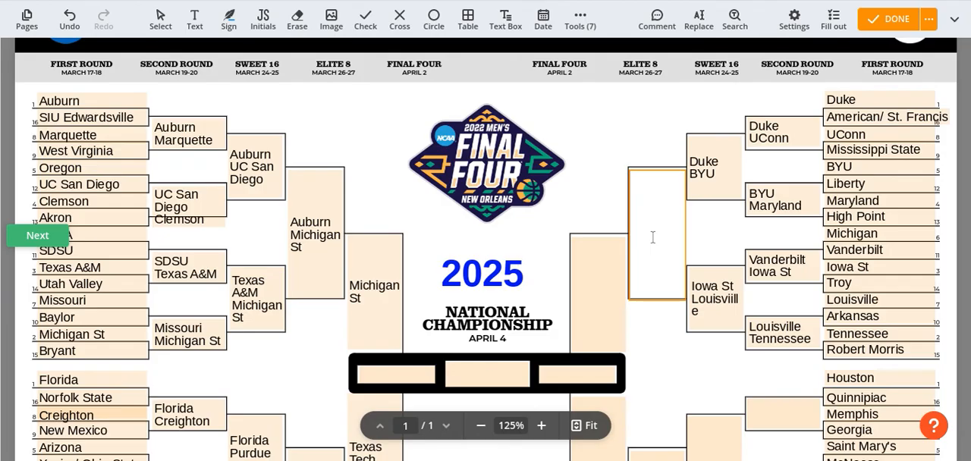
text(Duke)
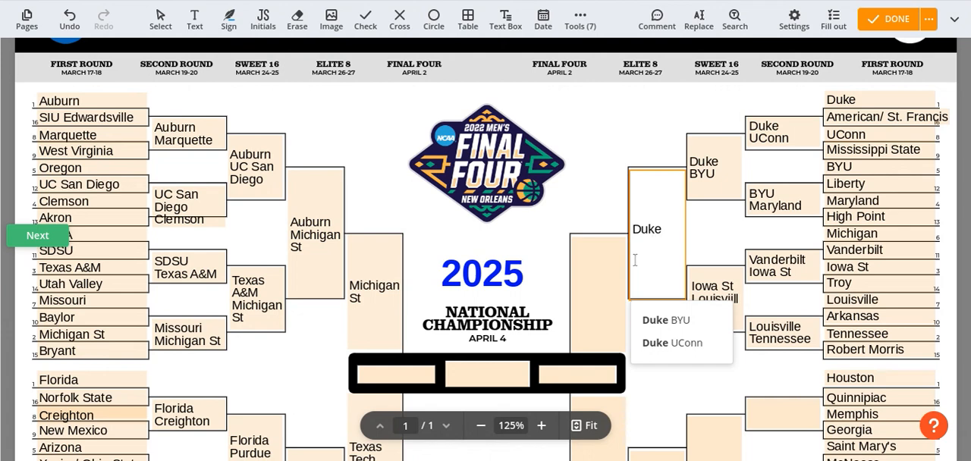
text(Louisviille)
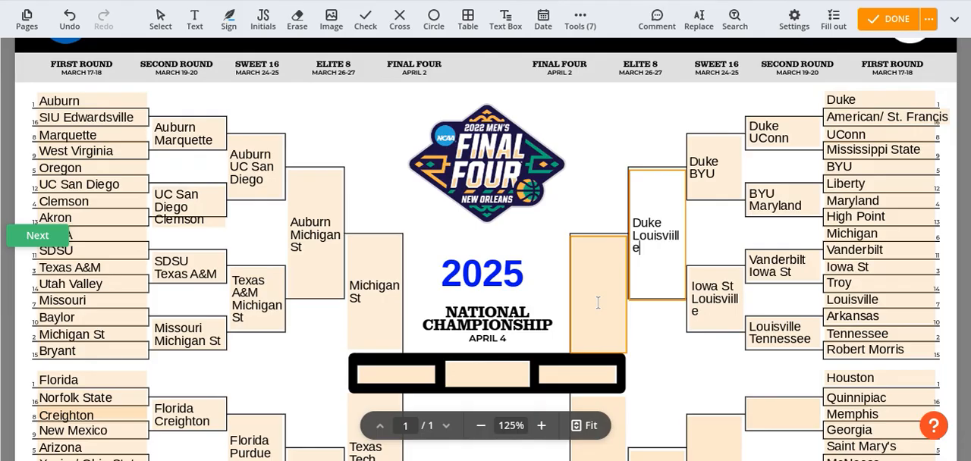
Advance Duke into the Final Four box of the Duke region
click(599, 309)
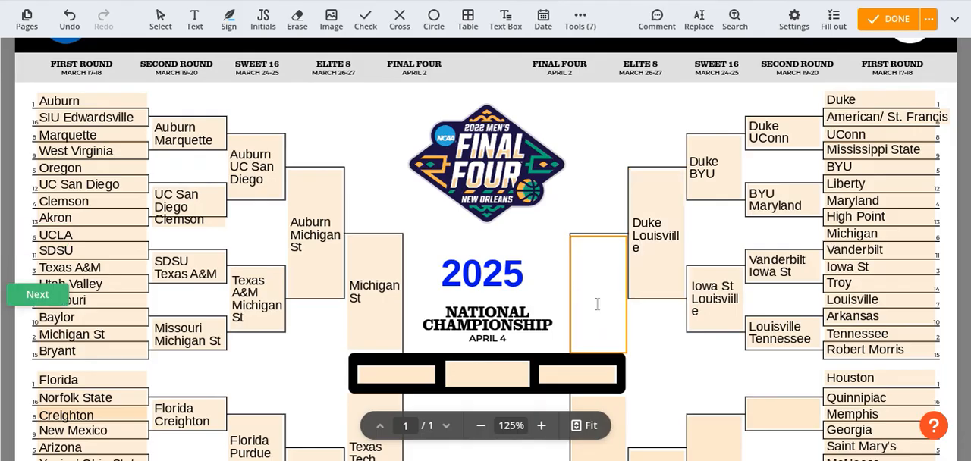
text(Duke)
click(658, 328)
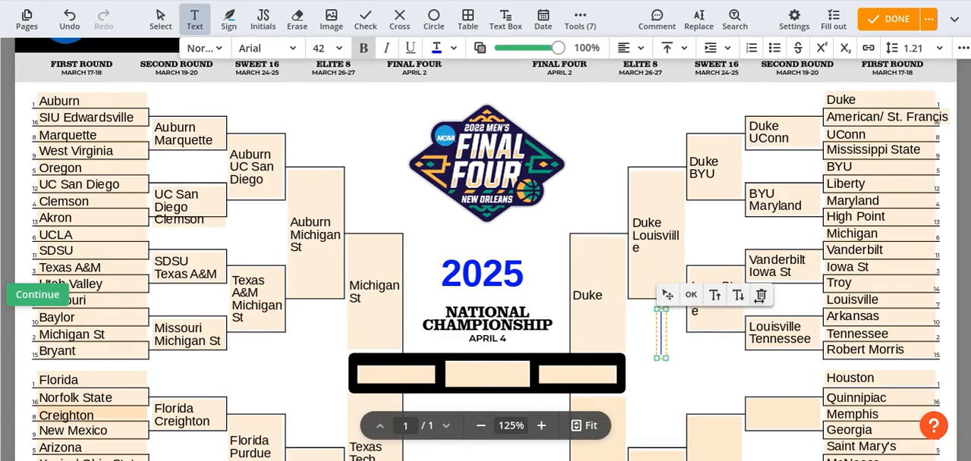
click(697, 364)
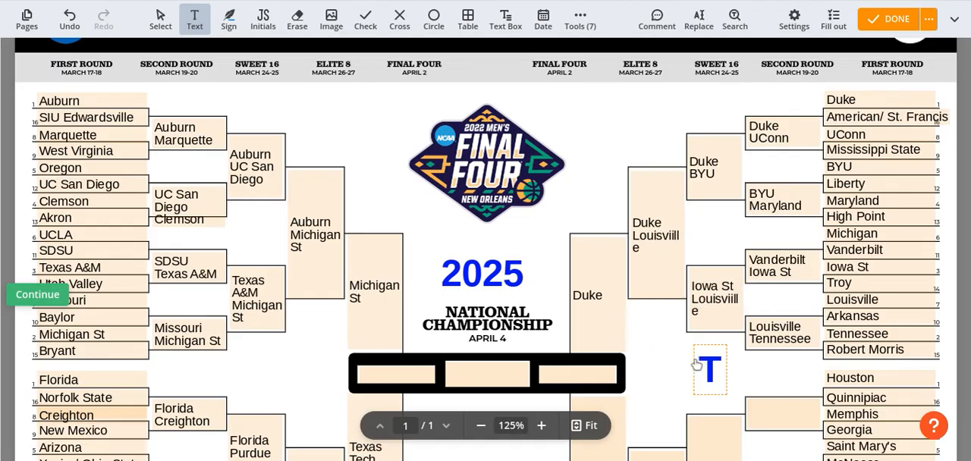
Fill the first Second Round box of the Houston region with Houston and Memphis on separate lines
scroll(696, 364, down, 3)
scroll(696, 364, down, 1)
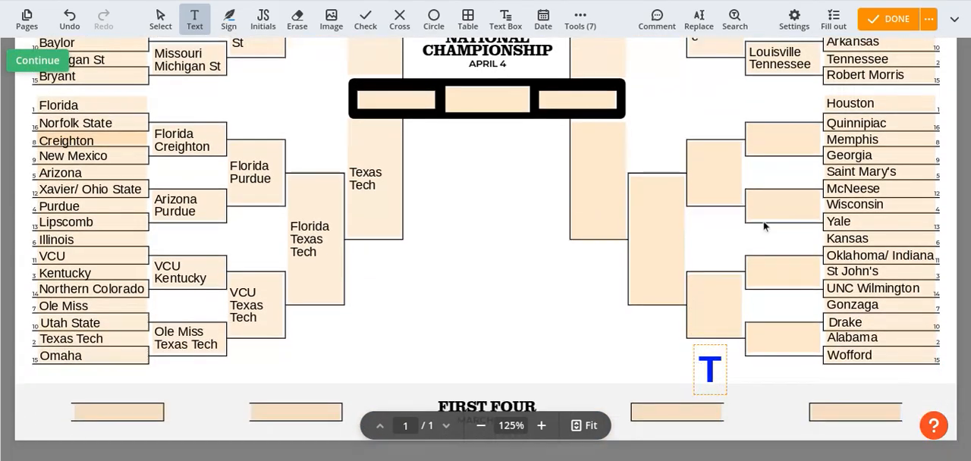
click(765, 132)
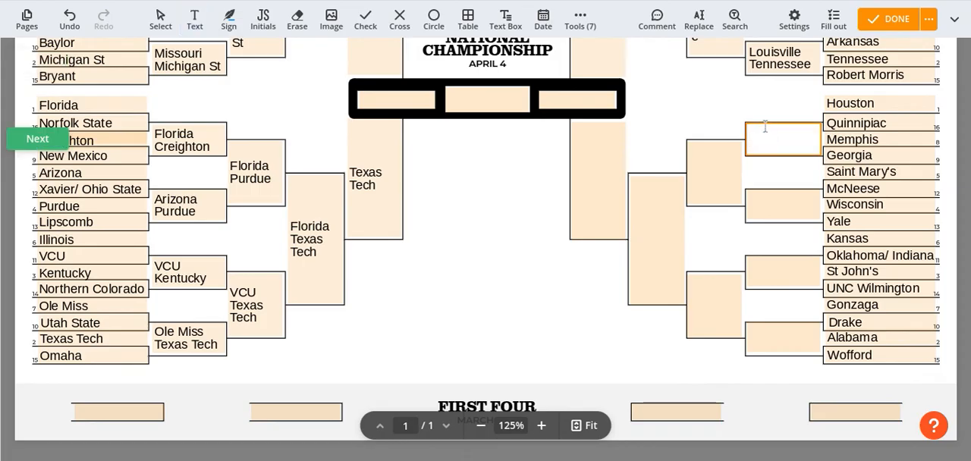
text(Houston)
key(Return)
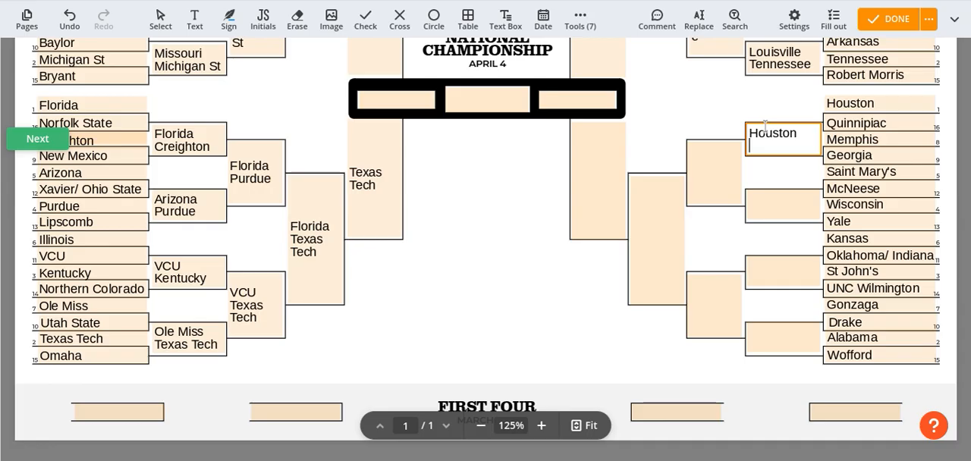
text(Memphis)
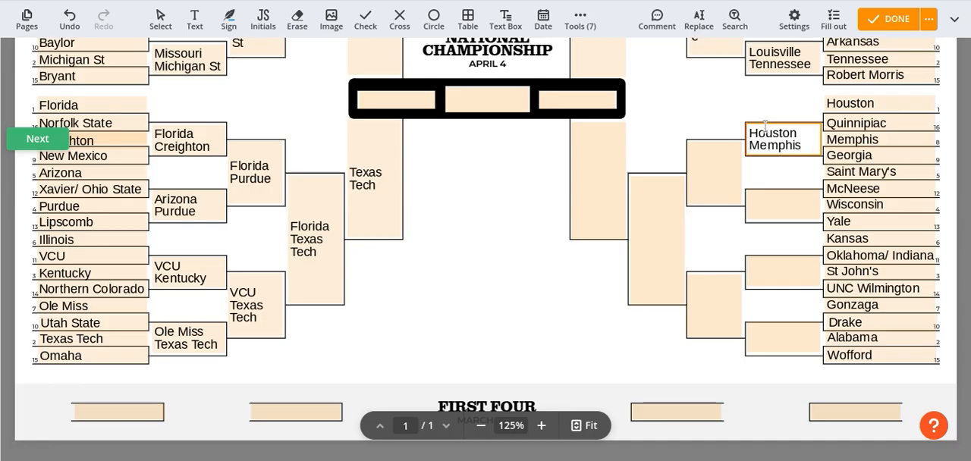
Fill the second Second Round box of the Houston region with "Saint Mary's" and "Wiscosnin" on separate lines
click(783, 198)
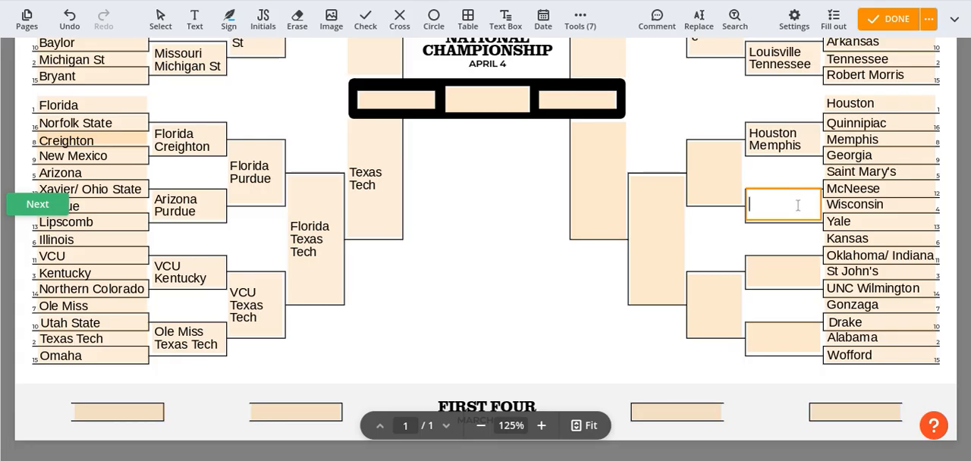
text(Saint Mary's)
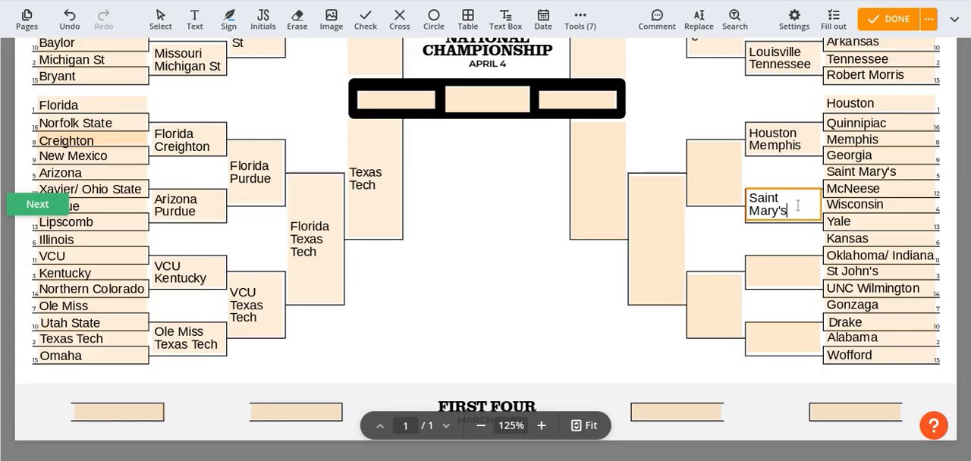
key(Return)
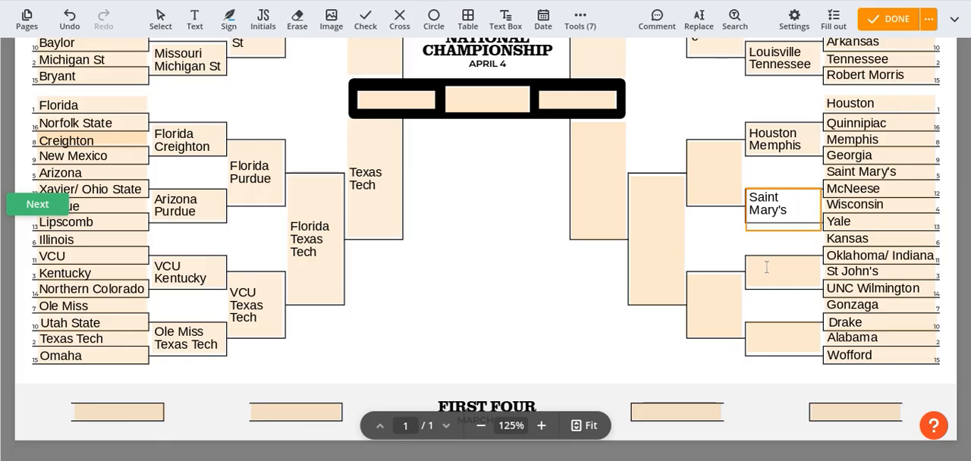
text(Wisconsnin)
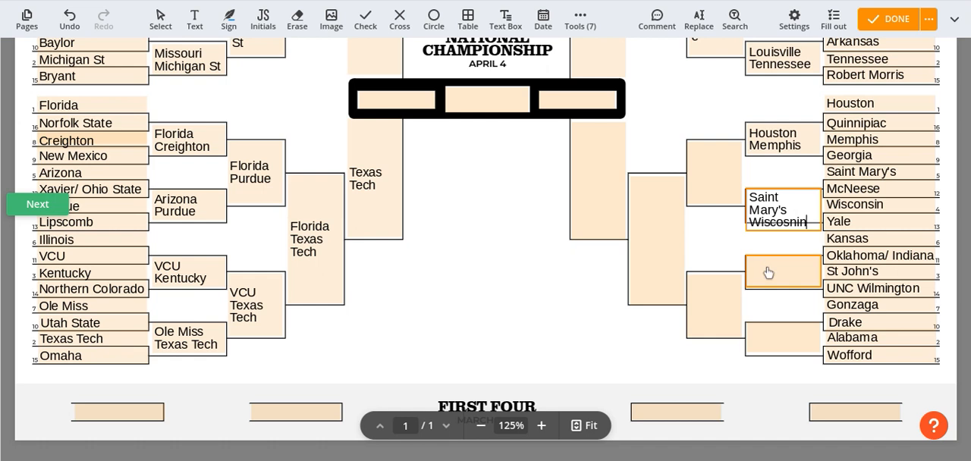
Correct the misspelled second team to "Wisconsin" in the second Second Round box of the Houston region
click(768, 272)
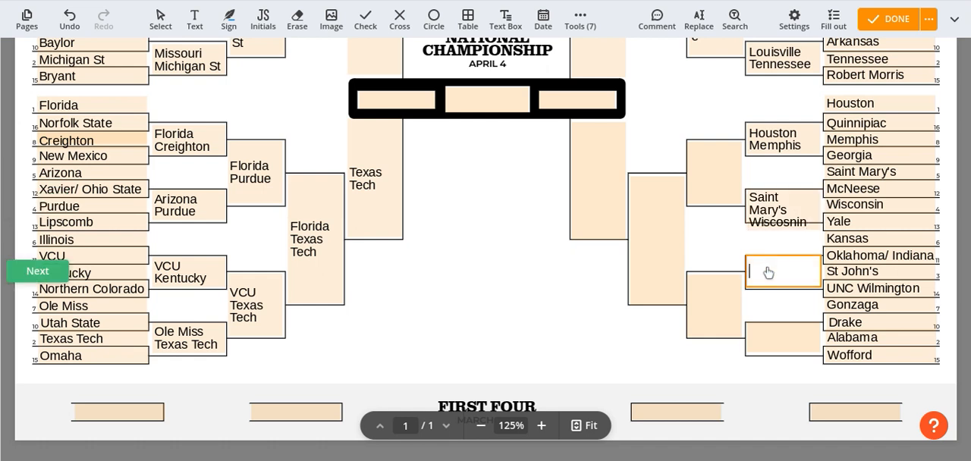
double_click(796, 221)
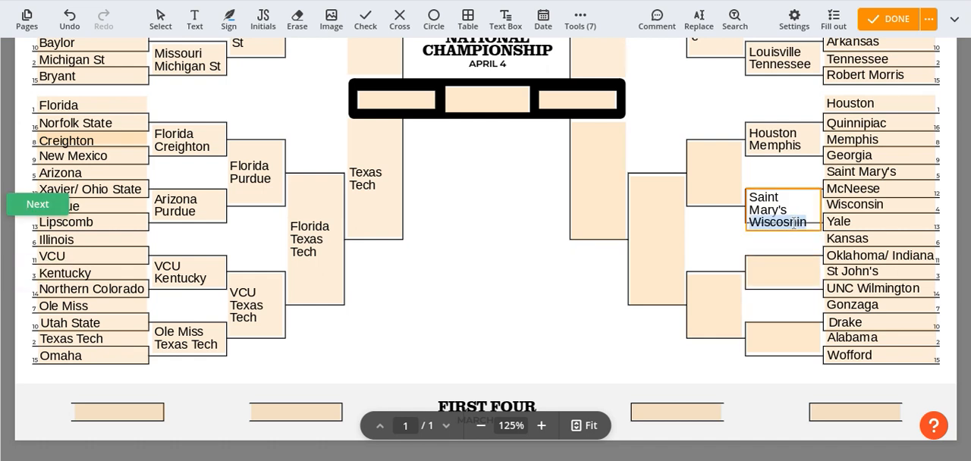
click(795, 221)
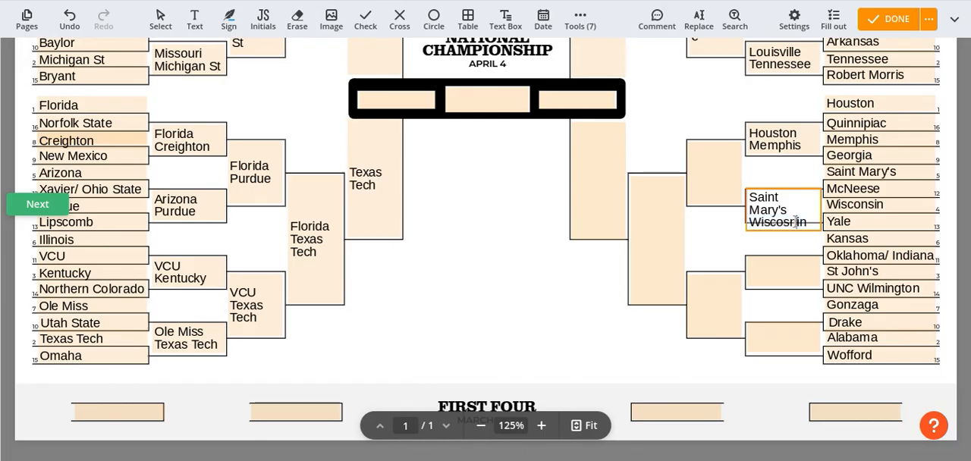
key(BackSpace)
key(BackSpace)
text(ns)
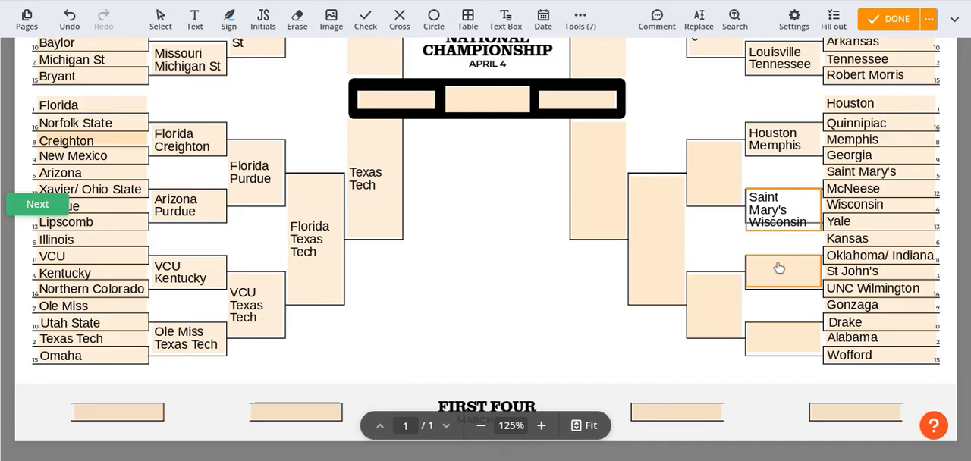
Fill the third Second Round box of the Houston region with "Indiana" and "St John's" on separate lines
click(778, 268)
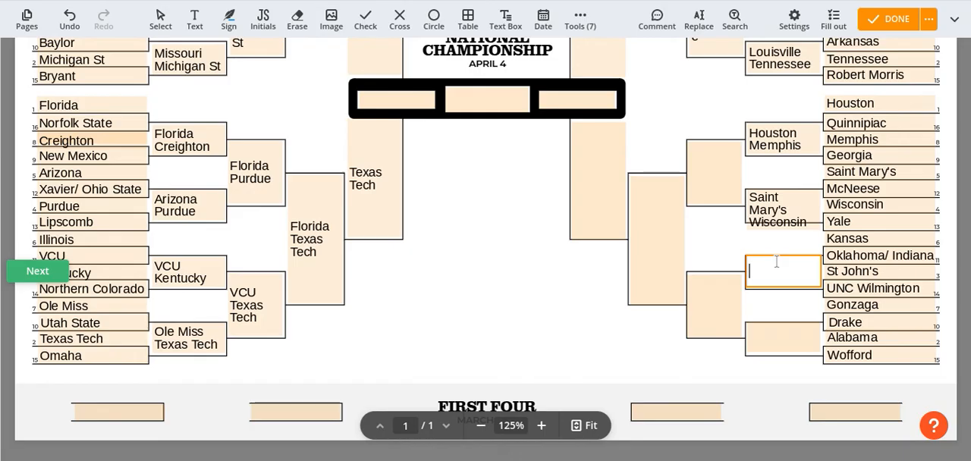
text(Indiana)
key(Return)
text(St John's)
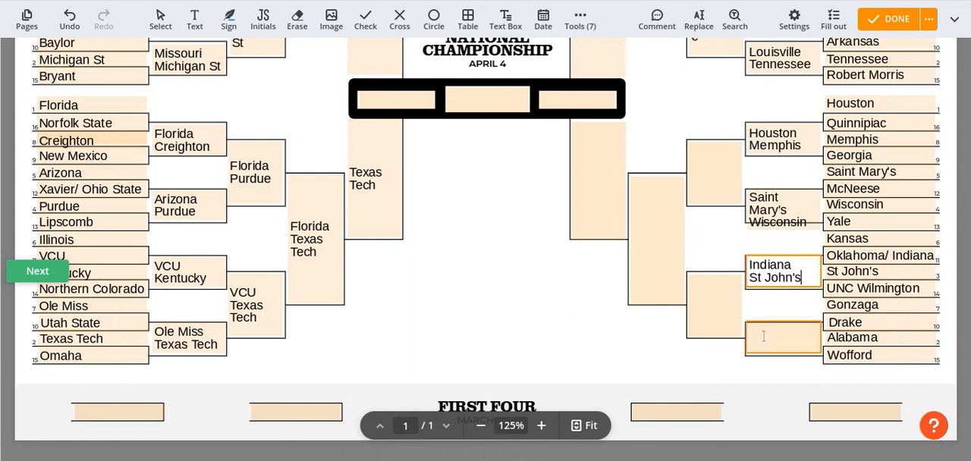
Fill the fourth Second Round box of the Houston region with "Gonzaga" and "Alabama" on separate lines
click(765, 338)
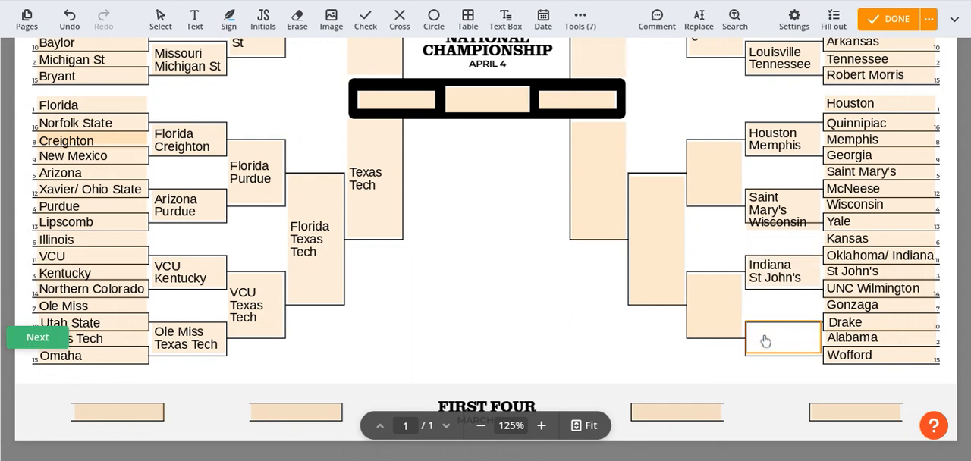
text(Gonzaga)
key(Return)
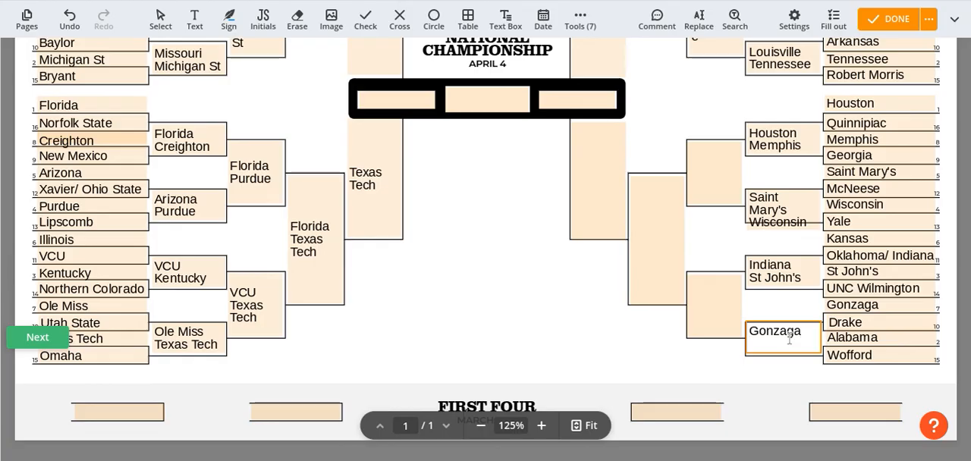
text(Alabama)
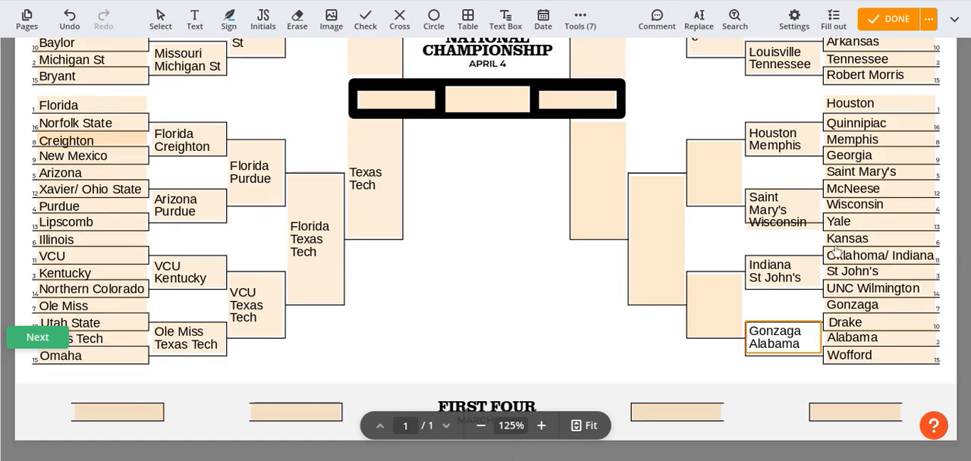
Fill the first Sweet 16 box of the Houston region with "Houston" and "Wisconsin" on separate lines
click(724, 167)
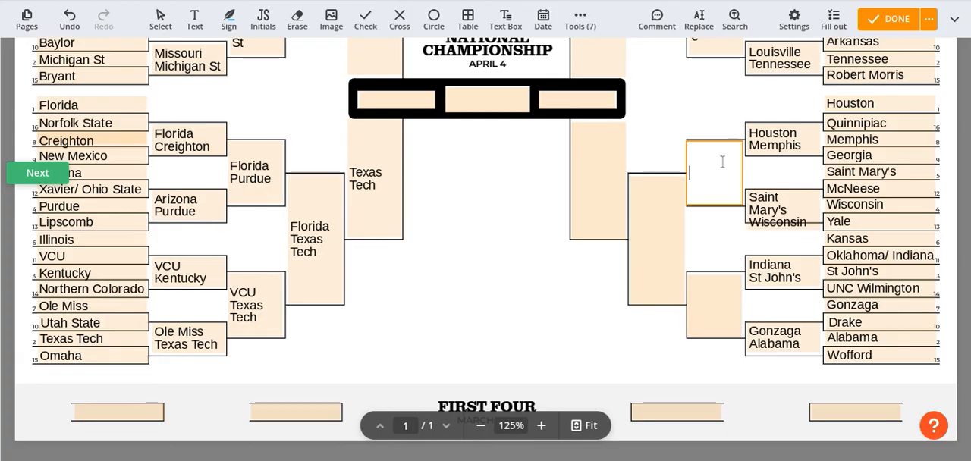
text(Houston)
key(Return)
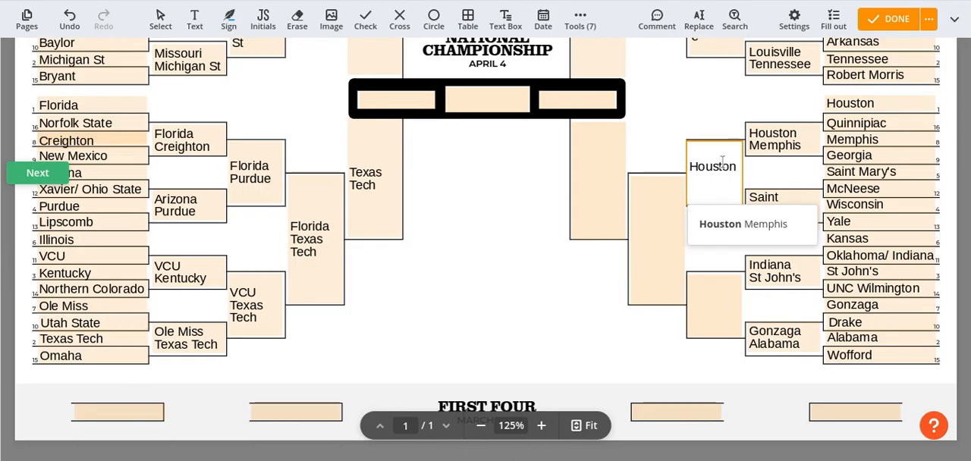
text(Wi)
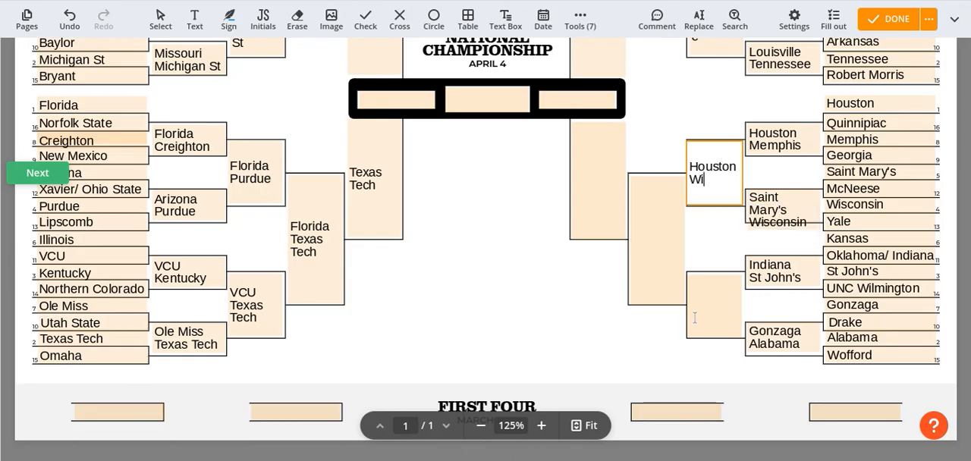
text(sconsin)
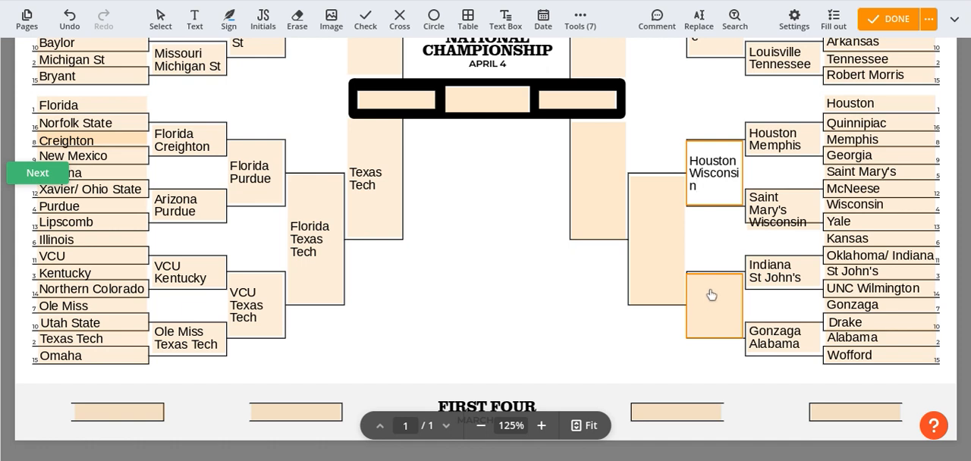
Fill the second Sweet 16 box of the Houston region with "St John's" and "Gonzaga" on separate lines
click(712, 295)
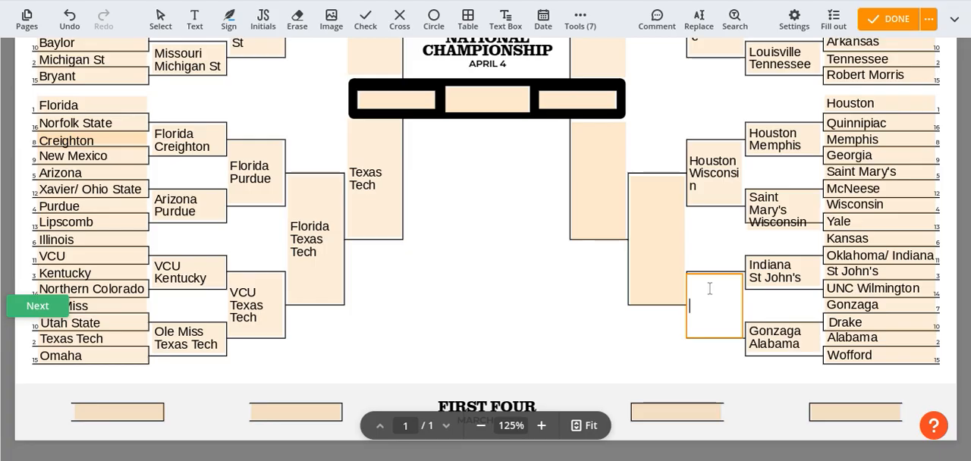
text(St John's)
key(Return)
text(Gonzaga)
Fill the Elite 8 box of the Houston region with "Houston" and "Gonzaga" on separate lines
click(658, 240)
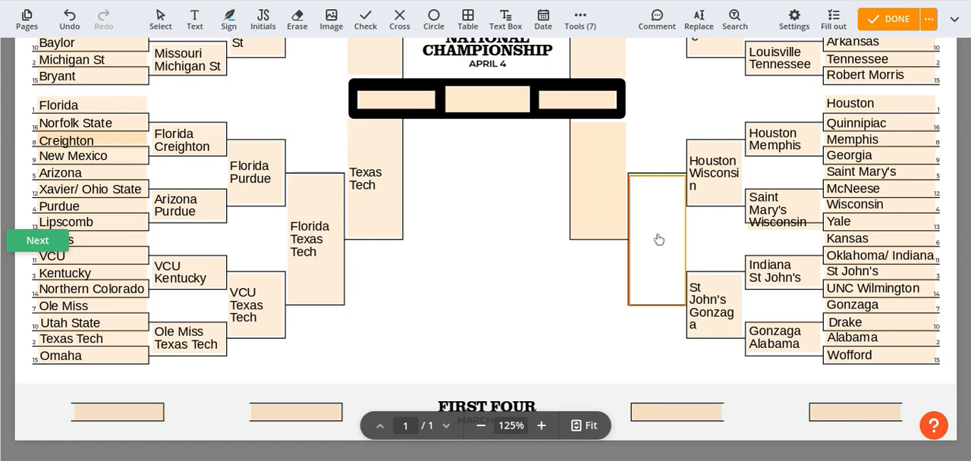
click(658, 239)
text(Houston)
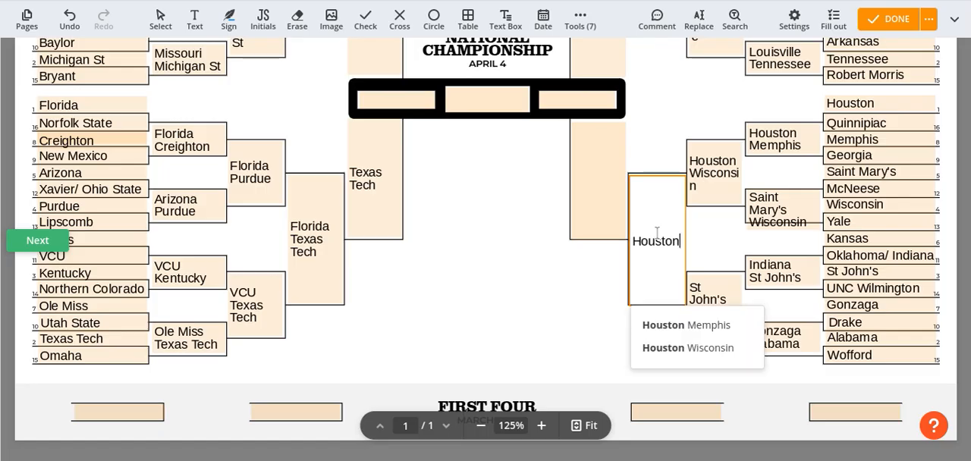
key(Return)
text(Gonzaga)
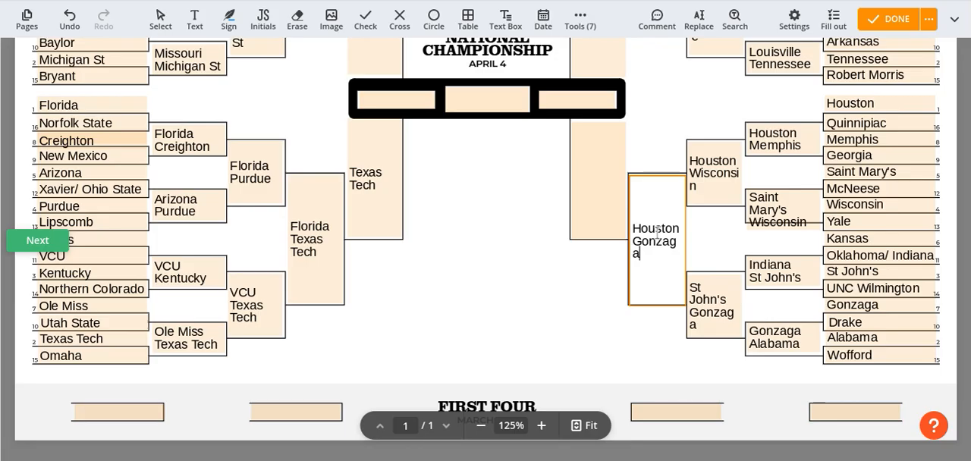
Advance Gonzaga into the Final Four box of the Houston region
click(613, 196)
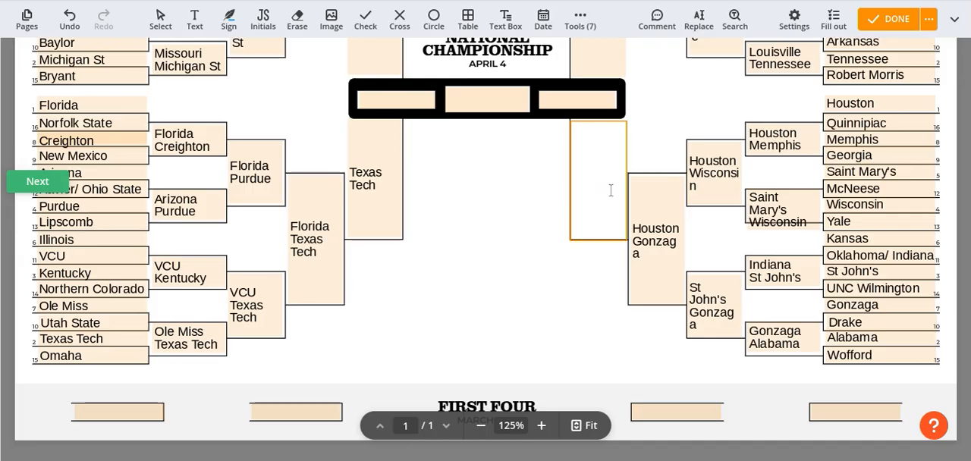
text(Gonzaga)
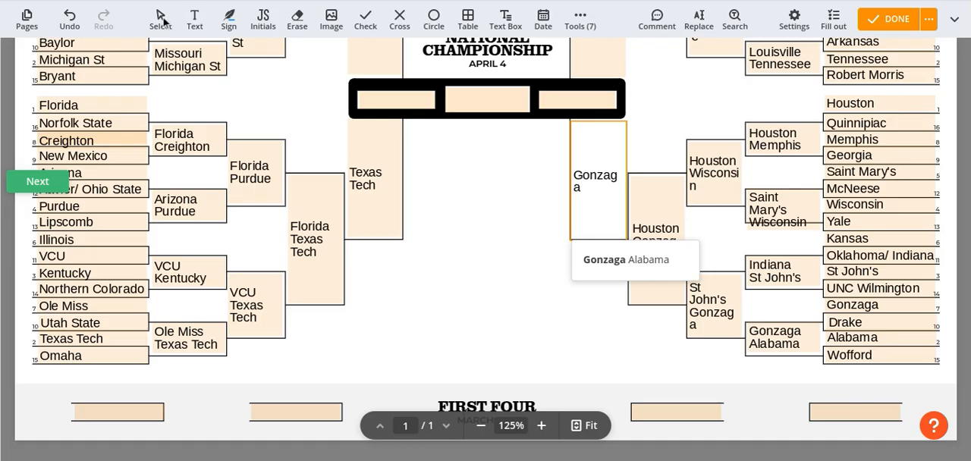
click(505, 159)
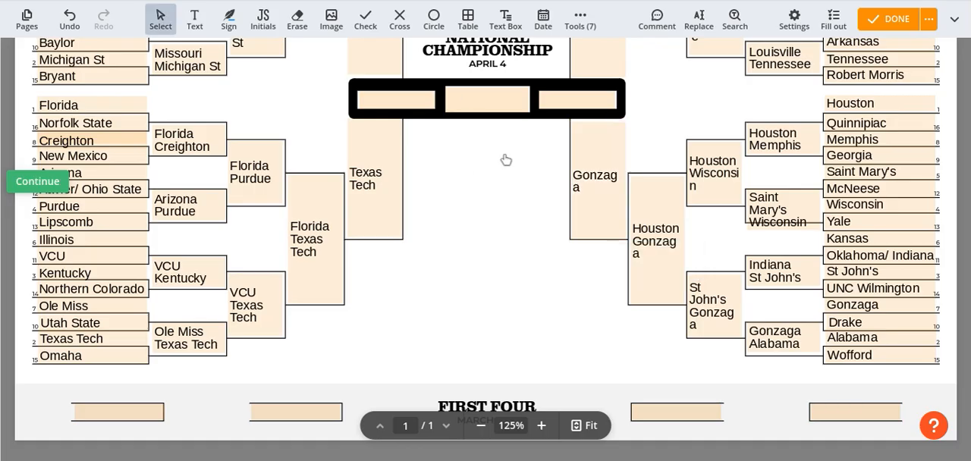
Enter "Michigan St" and "Duke" as the two finalists in the outer National Championship boxes
scroll(506, 160, up, 3)
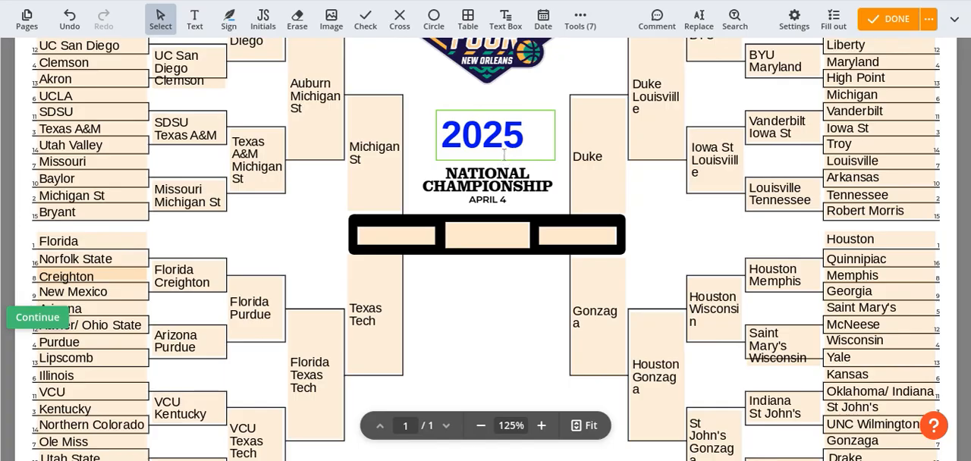
click(414, 232)
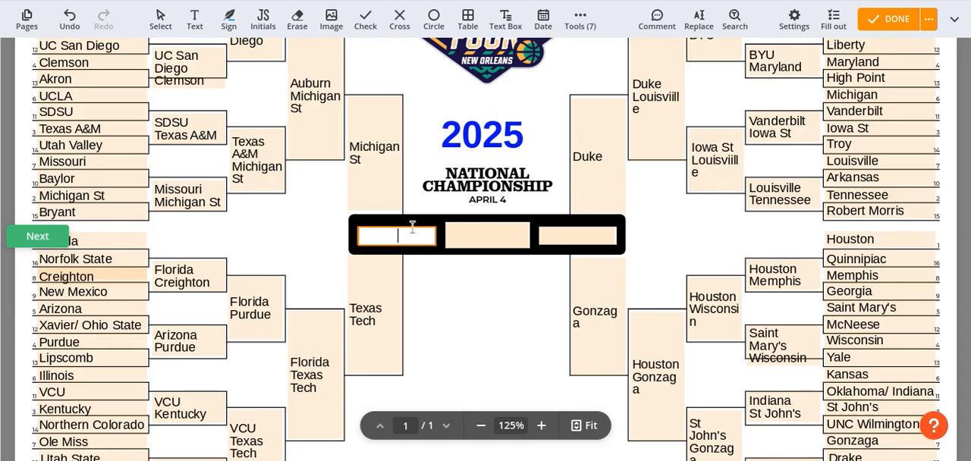
text(Michigan)
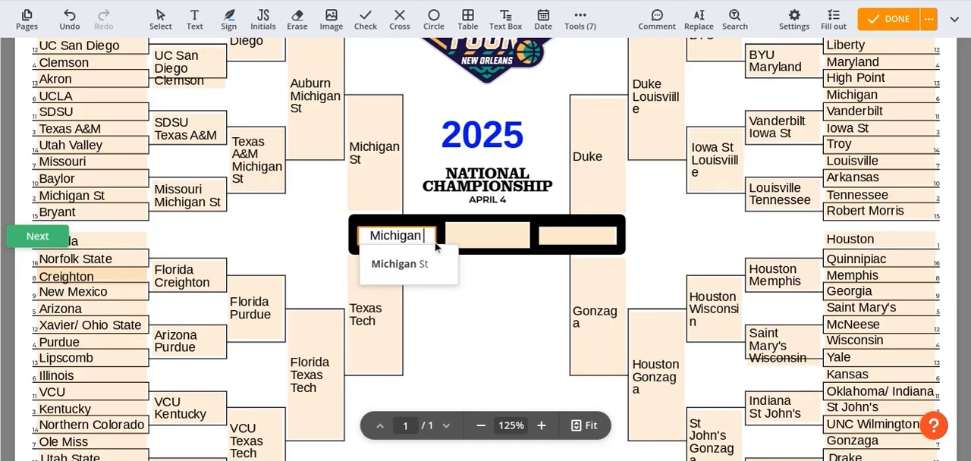
text( St)
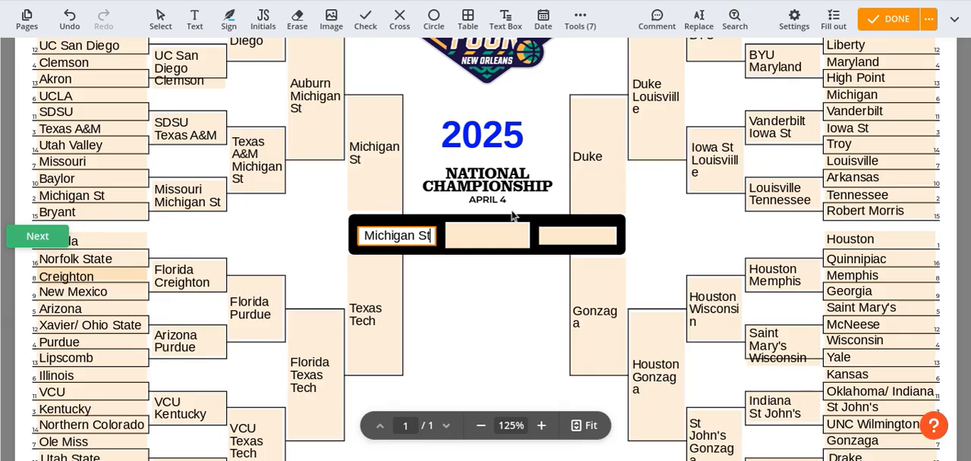
click(593, 237)
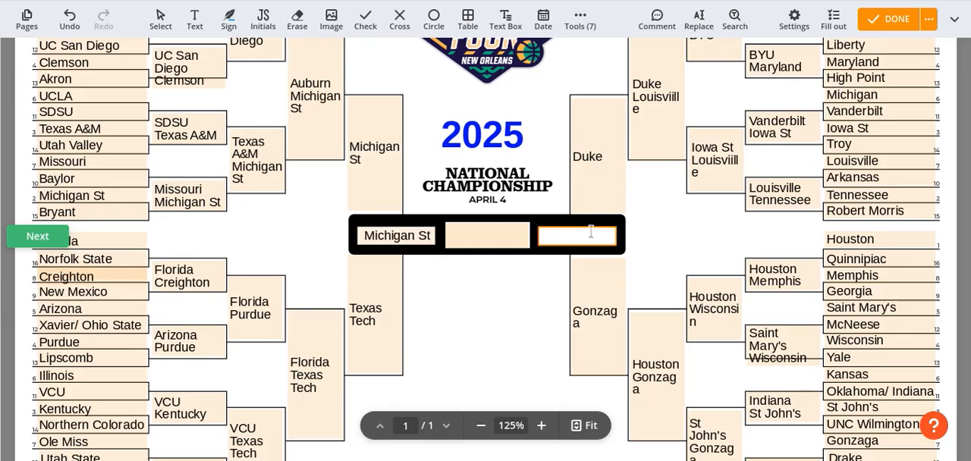
text(Duke)
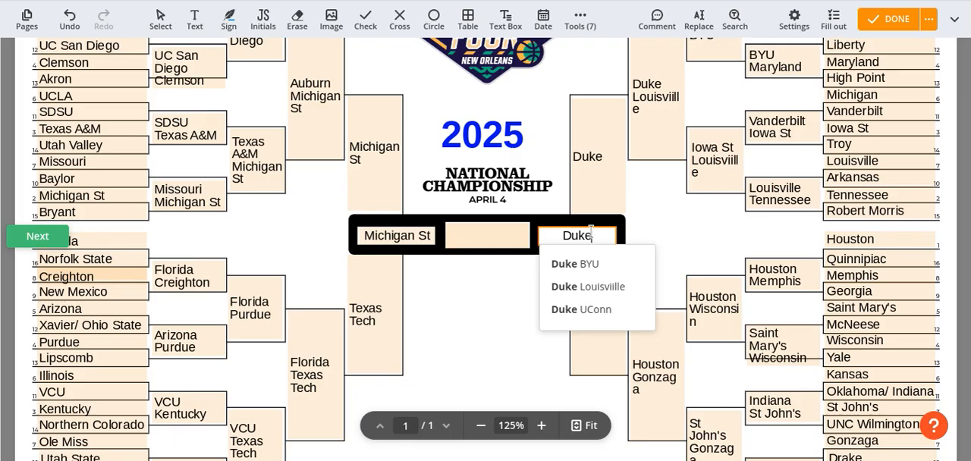
Enter "Duke" as the champion in the middle National Championship box
click(510, 236)
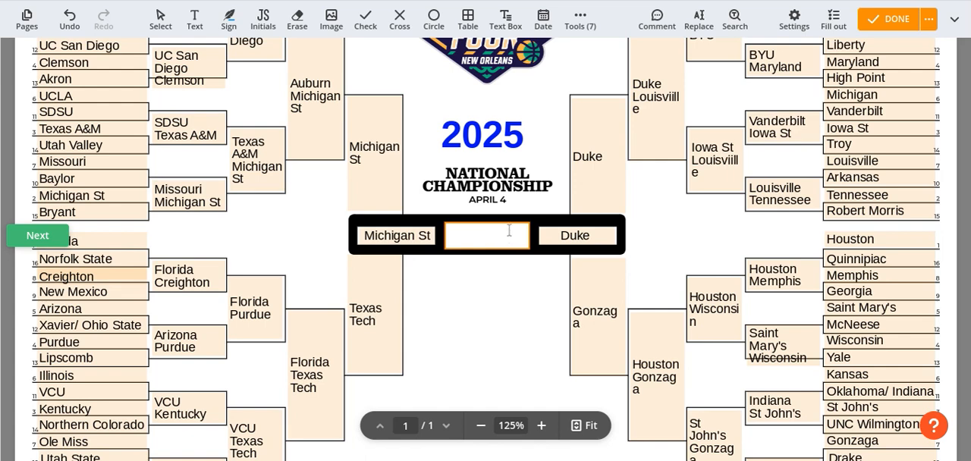
text(Duke)
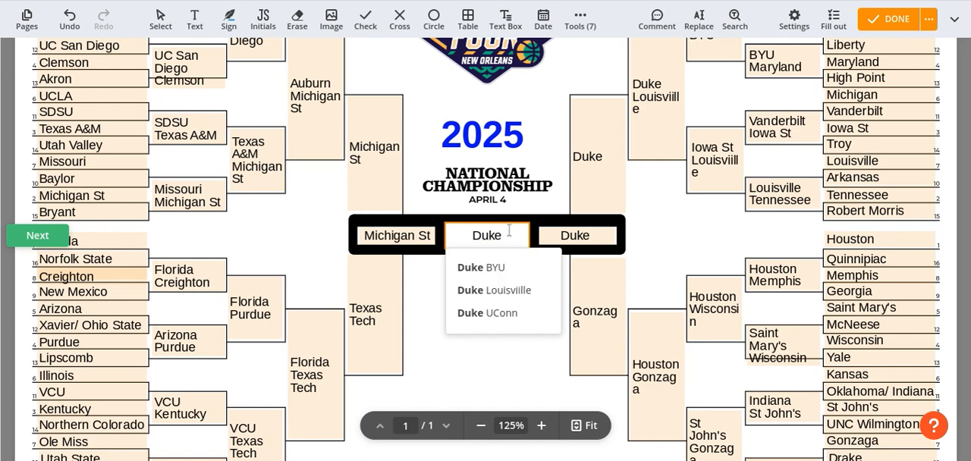
key(Escape)
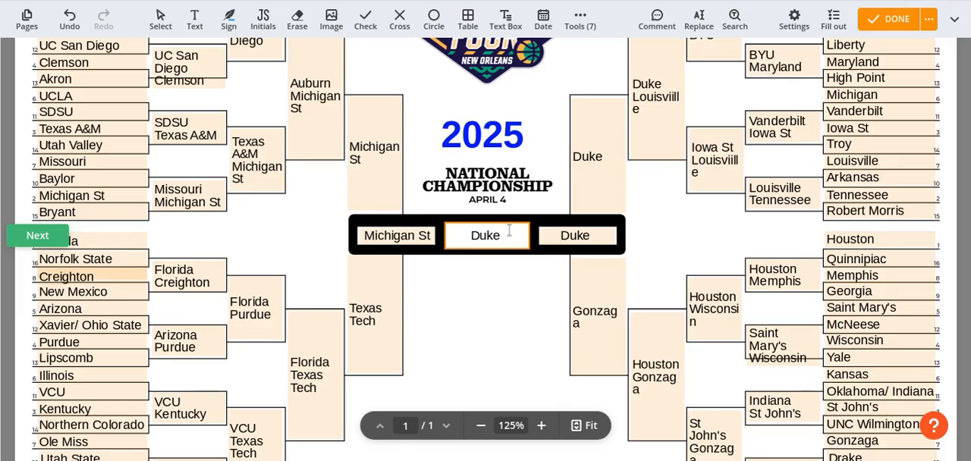